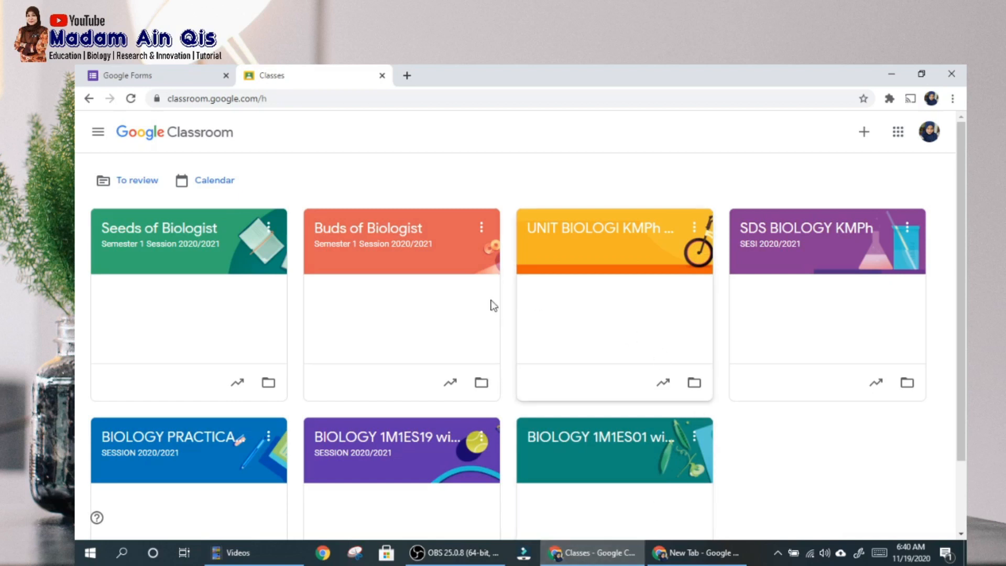
Look over the existing quiz forms in Google Forms and the list of classes in Google Classroom
left_click(177, 81)
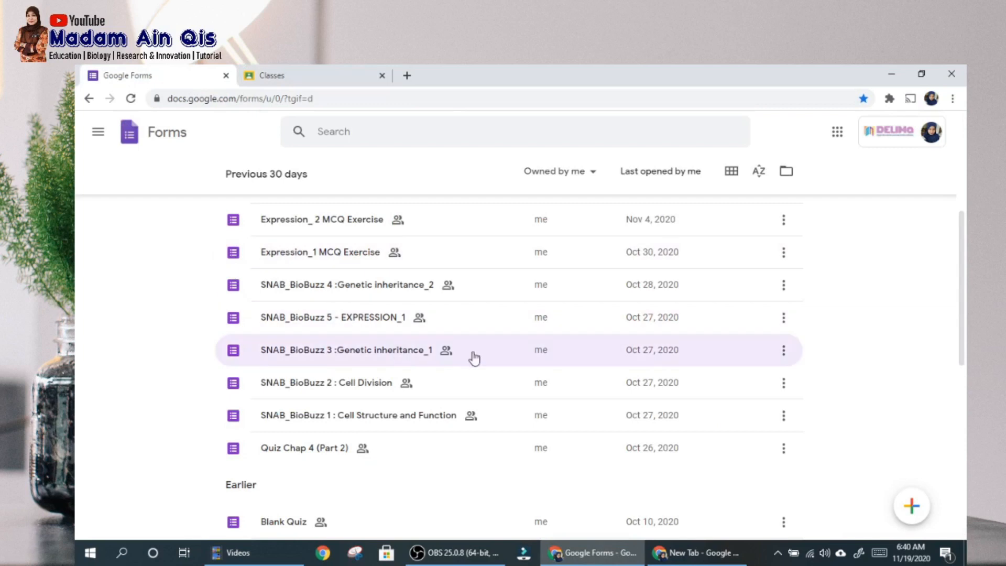
scroll(445, 455, "up", 4)
scroll(455, 448, "down", 2)
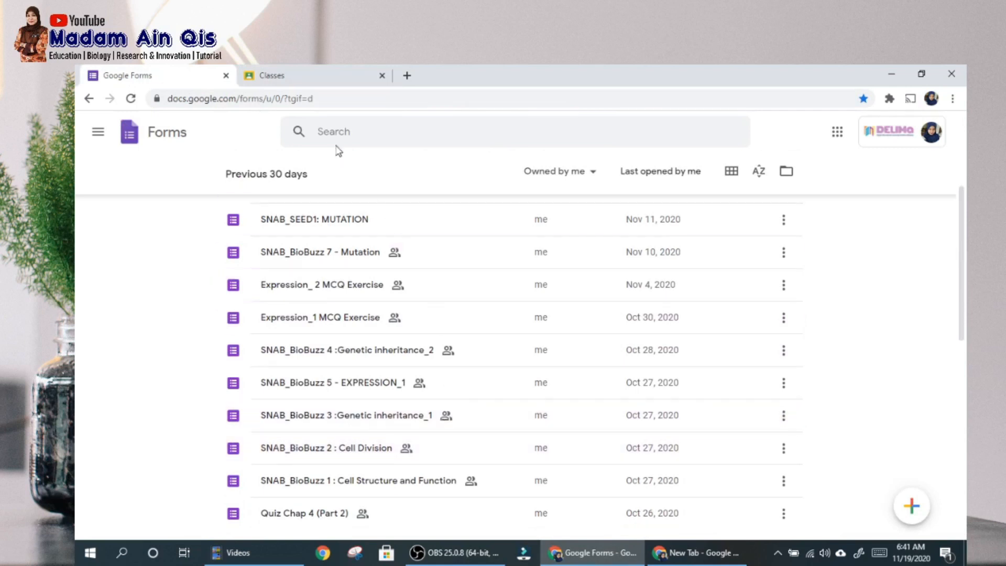
left_click(303, 80)
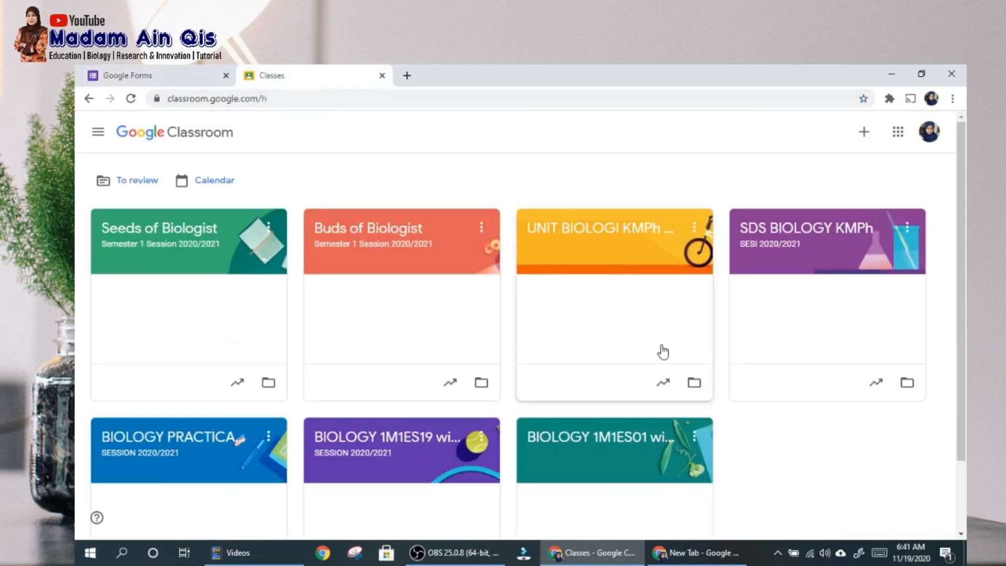
scroll(663, 352, "down", 2)
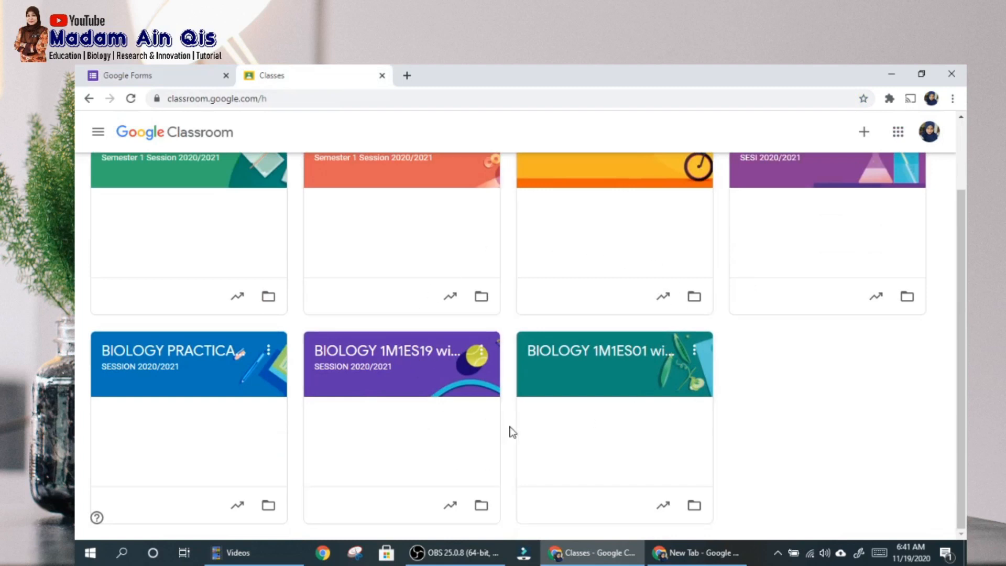
left_click(151, 73)
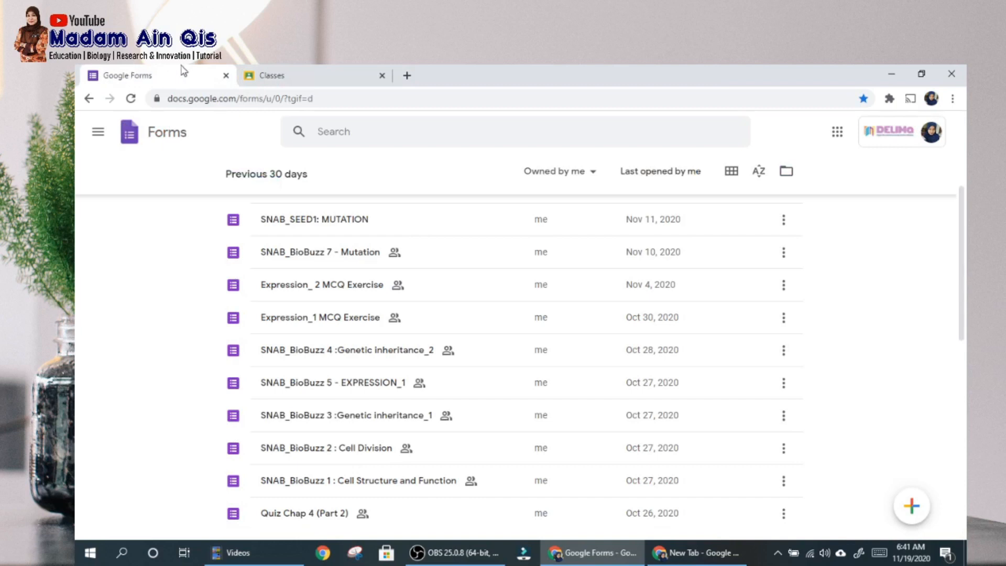
left_click(295, 67)
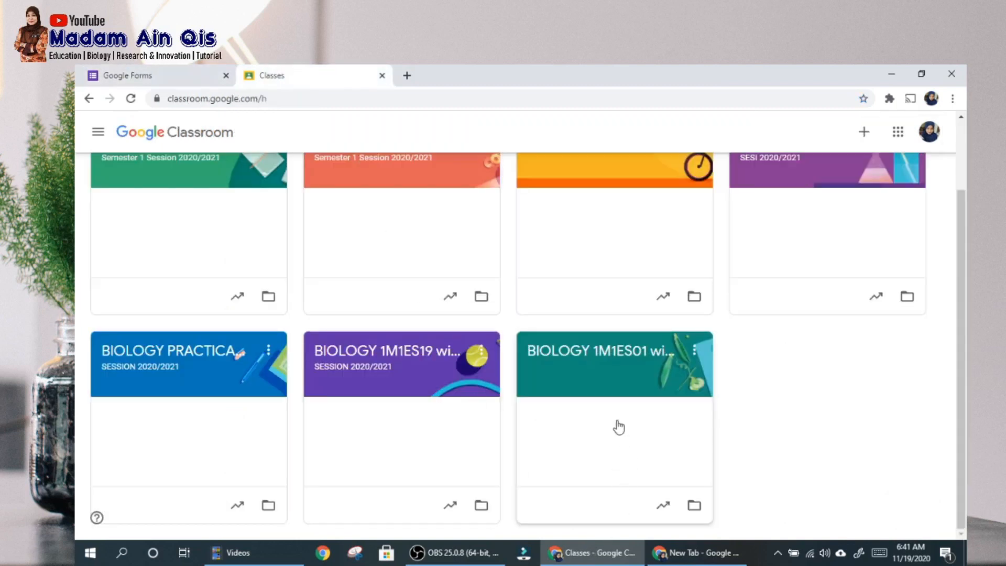
Open the BIOLOGY 1M1ES01 class's Classwork page and compare its BIOBUZZ assignments with the quiz forms in Google Forms
left_click(577, 363)
left_click(475, 142)
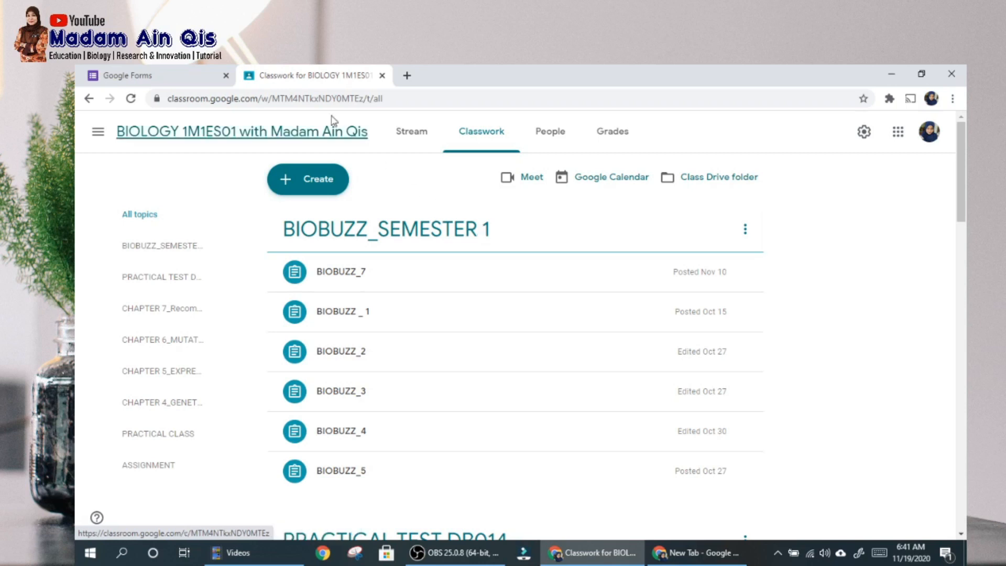
left_click(122, 75)
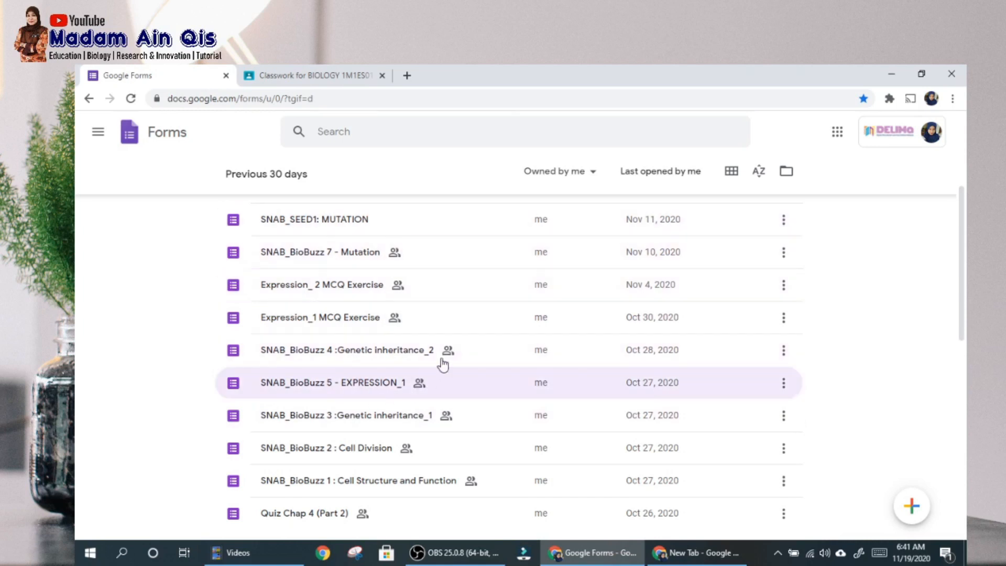
left_click(317, 77)
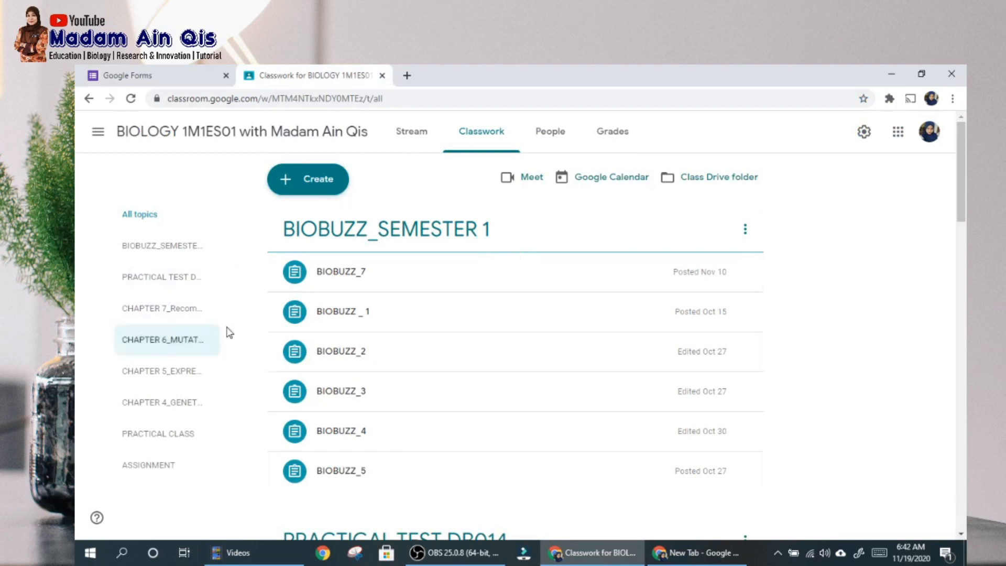
Open the BIOBUZZ_7 assignment, save its details with Grade importing turned on, and view its student work
left_click(385, 276)
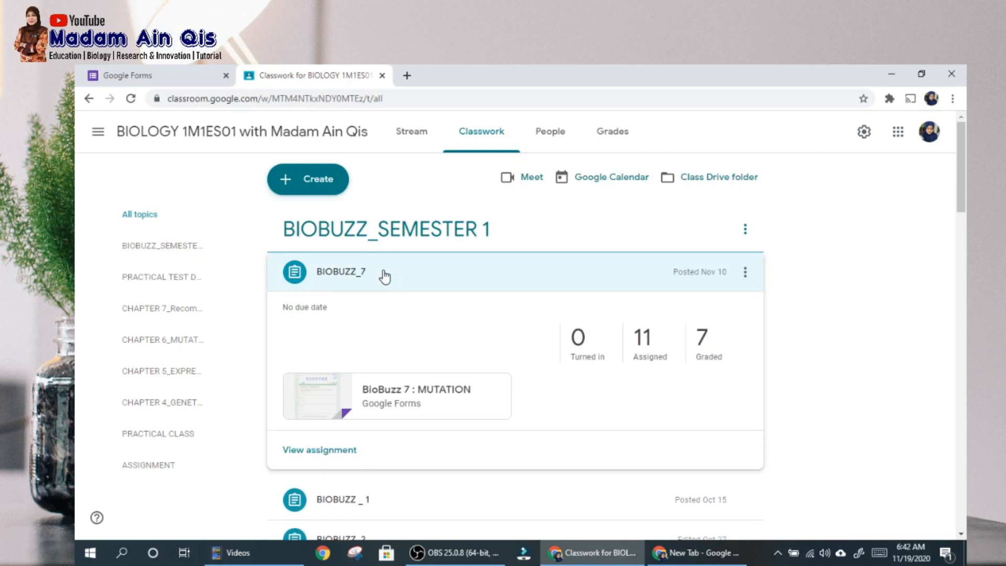
left_click(336, 451)
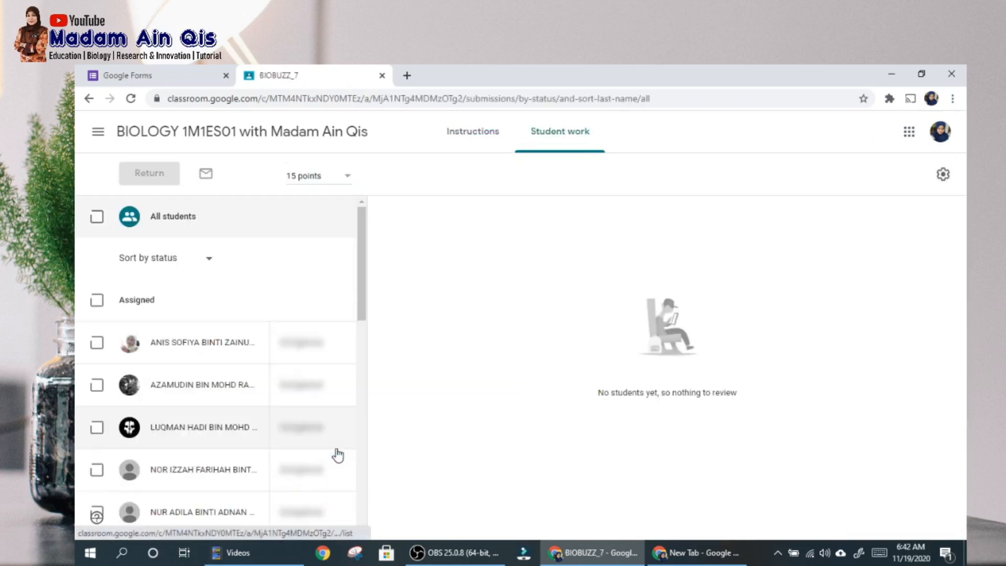
left_click(454, 145)
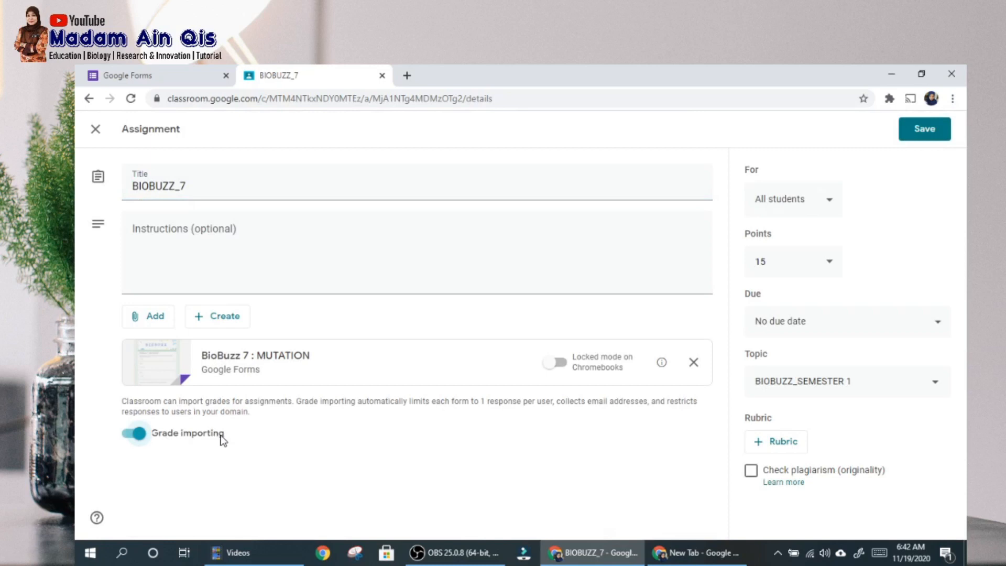
left_click(917, 131)
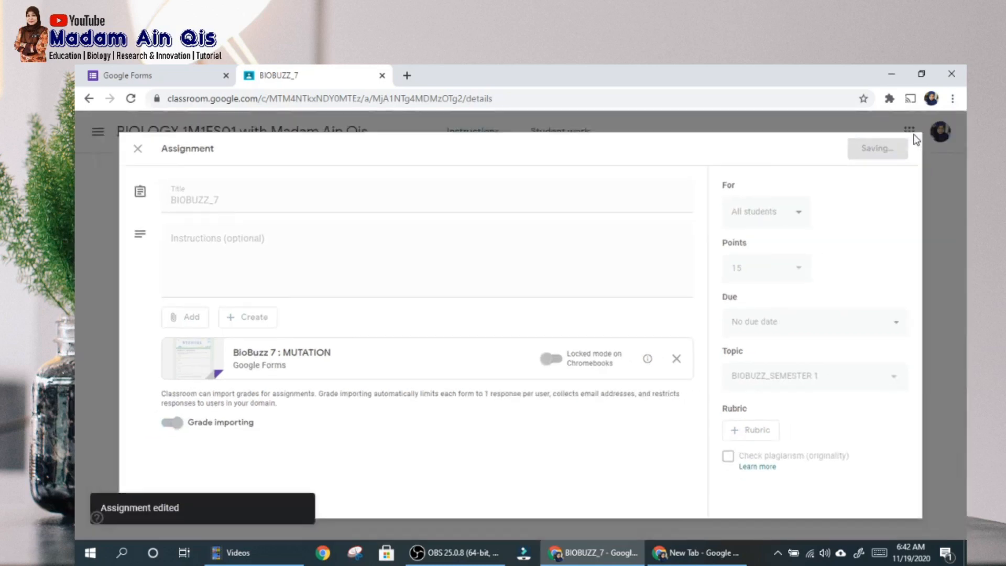
left_click(571, 140)
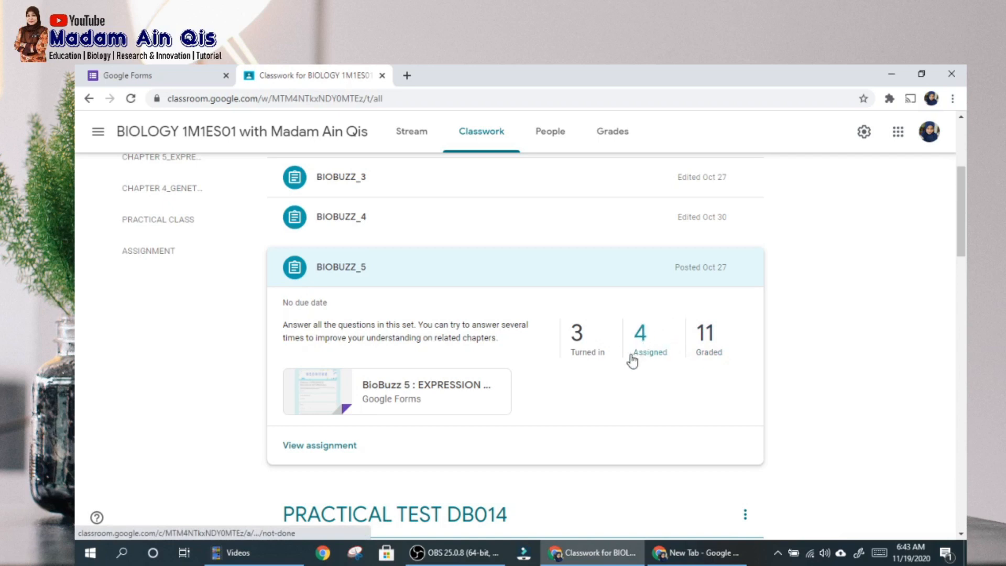
Open the turned-in submissions of BIOBUZZ_5 and import the students' grades from the attached form
left_click(583, 345)
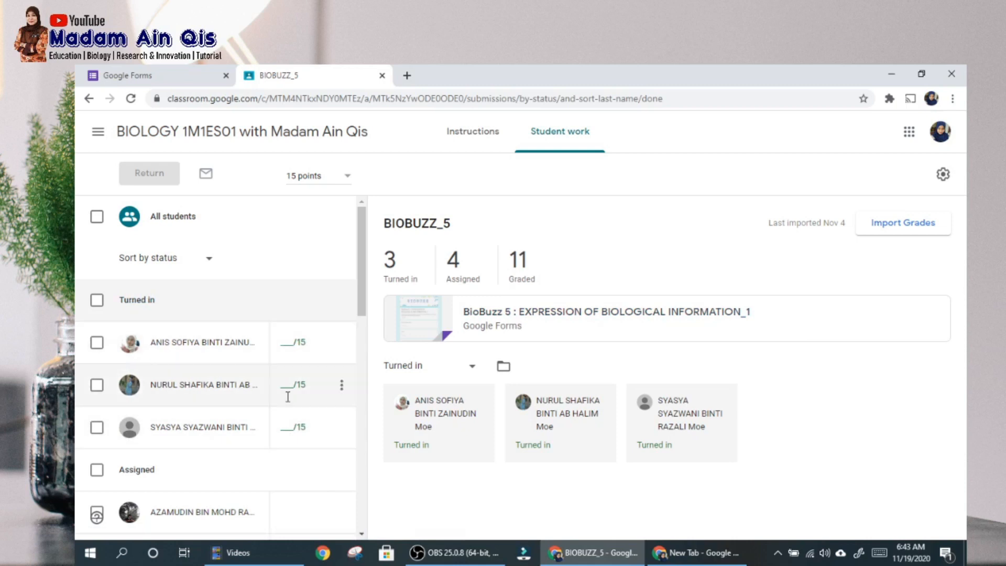
scroll(283, 426, "down", 6)
scroll(282, 426, "down", 3)
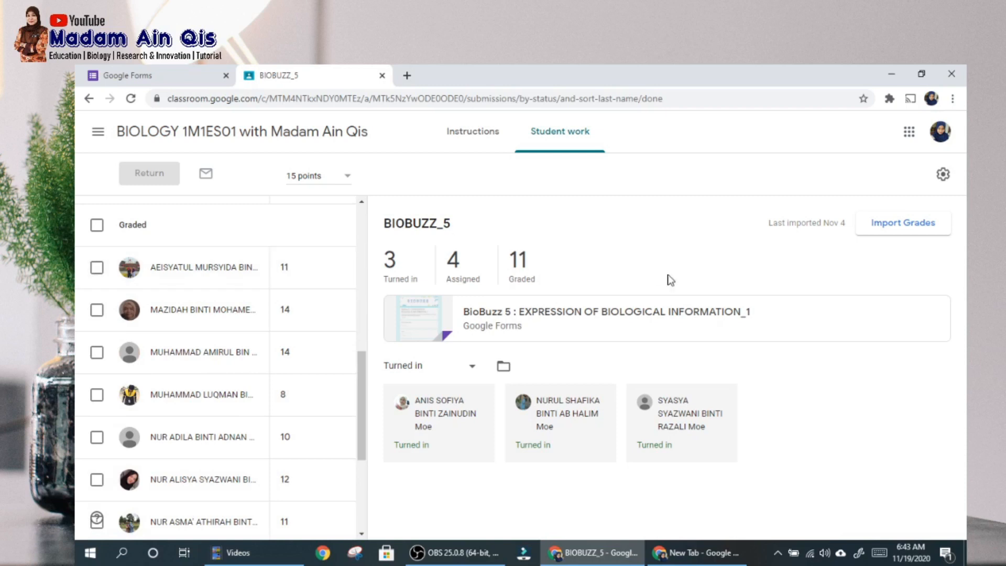
scroll(283, 315, "up", 8)
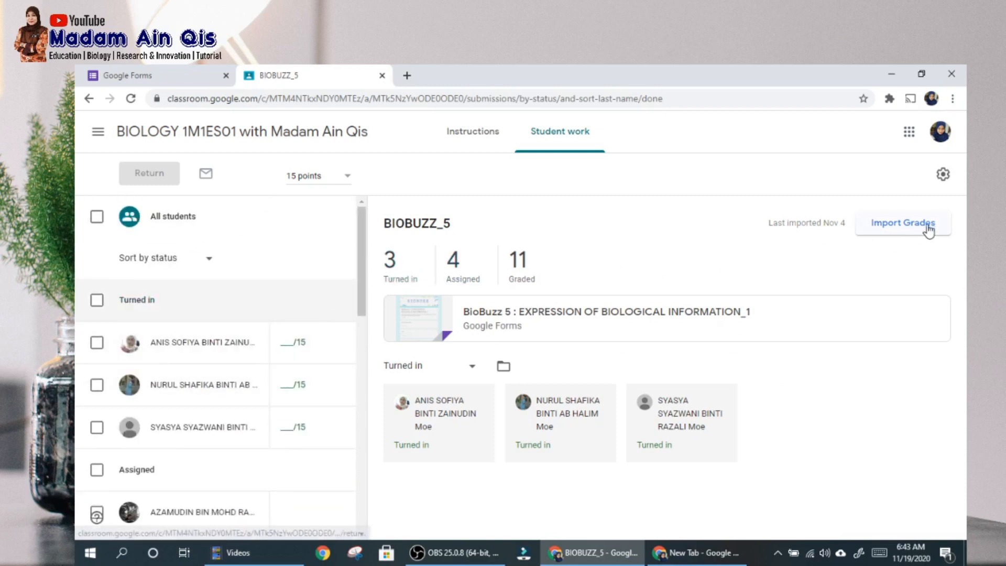
left_click(890, 226)
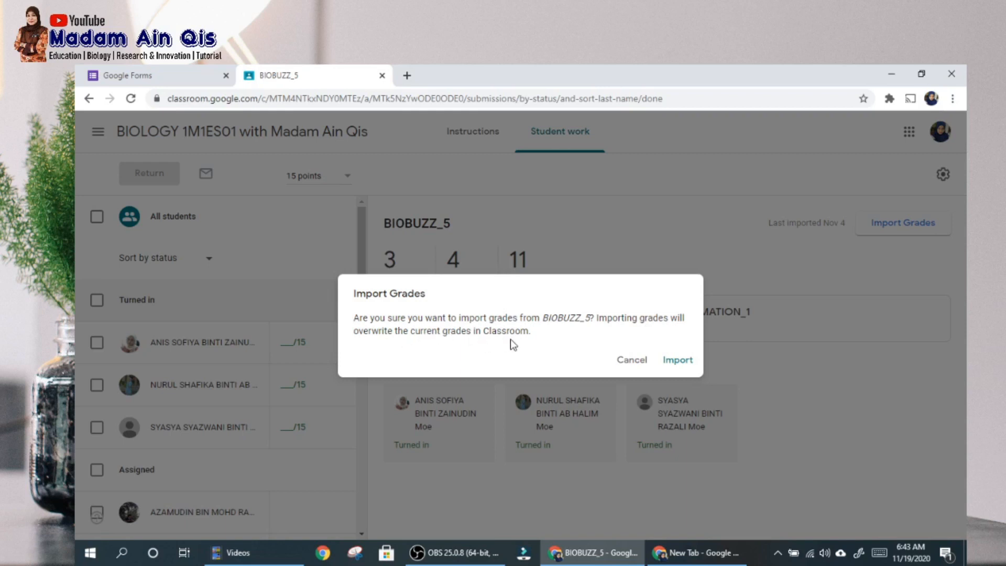
left_click(681, 360)
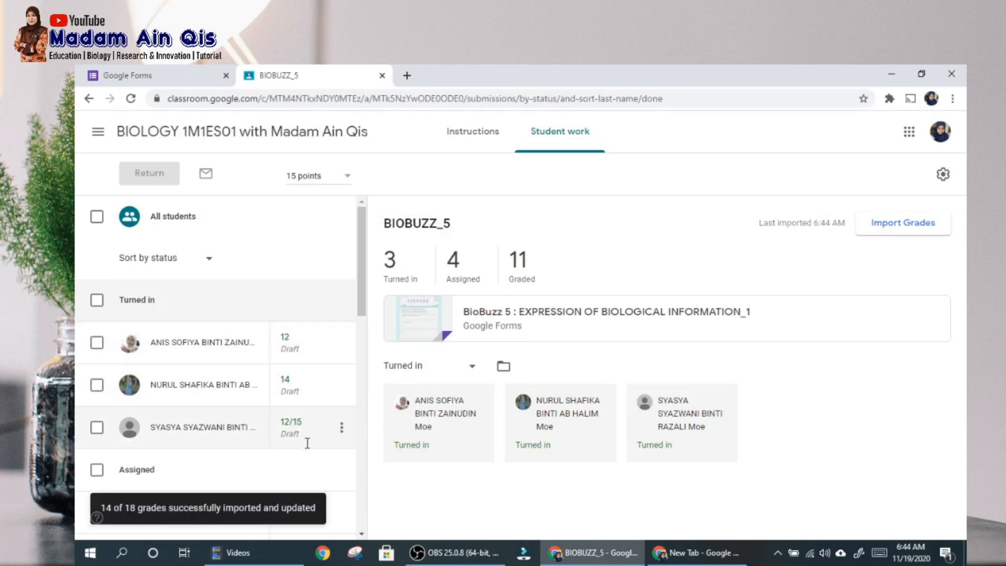
Select all turned-in BIOBUZZ_5 submissions and return the graded work to the students
left_click(97, 301)
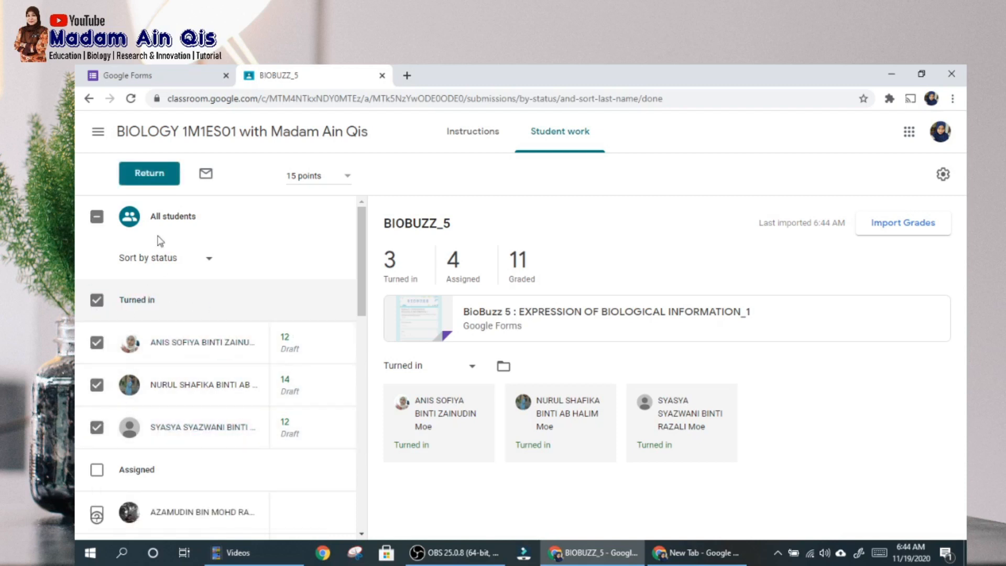
left_click(157, 176)
left_click(655, 431)
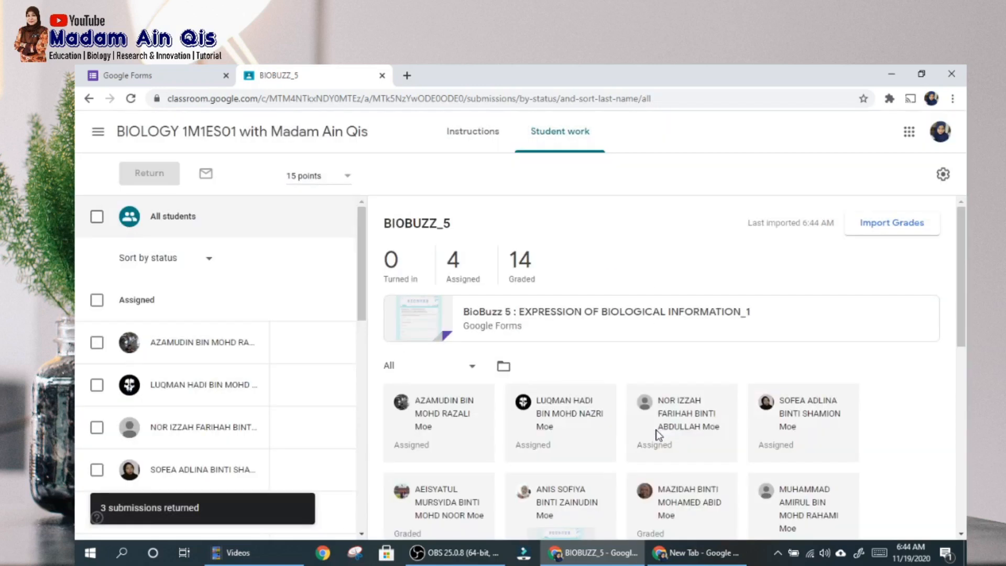
Review the BIOLOGY 1M1ES01 class's Grades table across the students and assignment columns
left_click(316, 137)
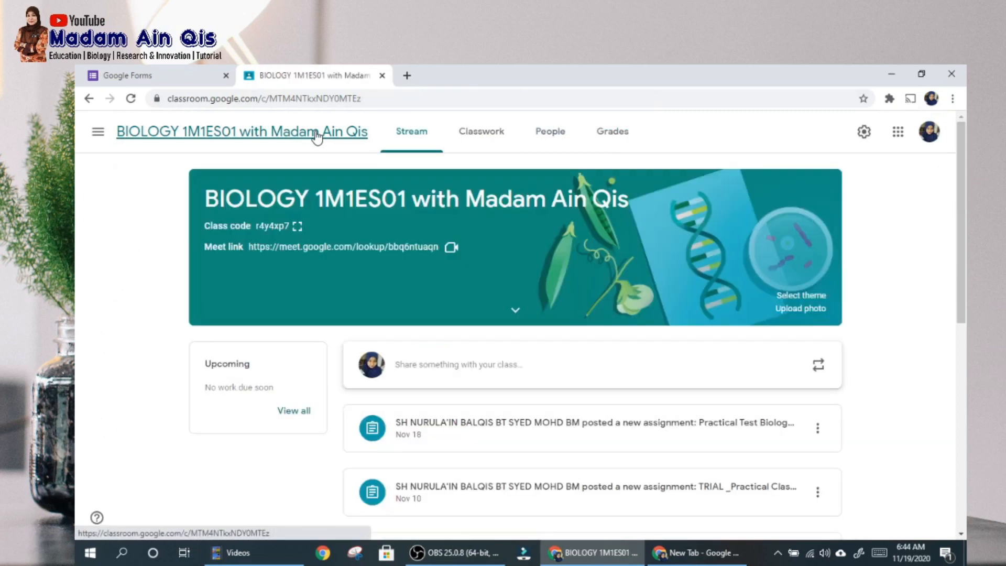
left_click(613, 139)
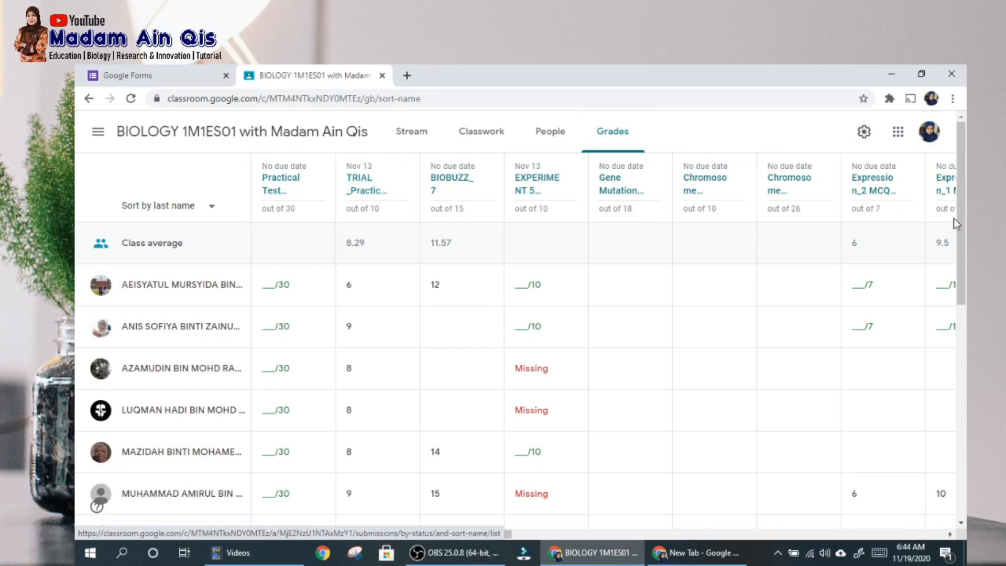
scroll(400, 330, "down", 5)
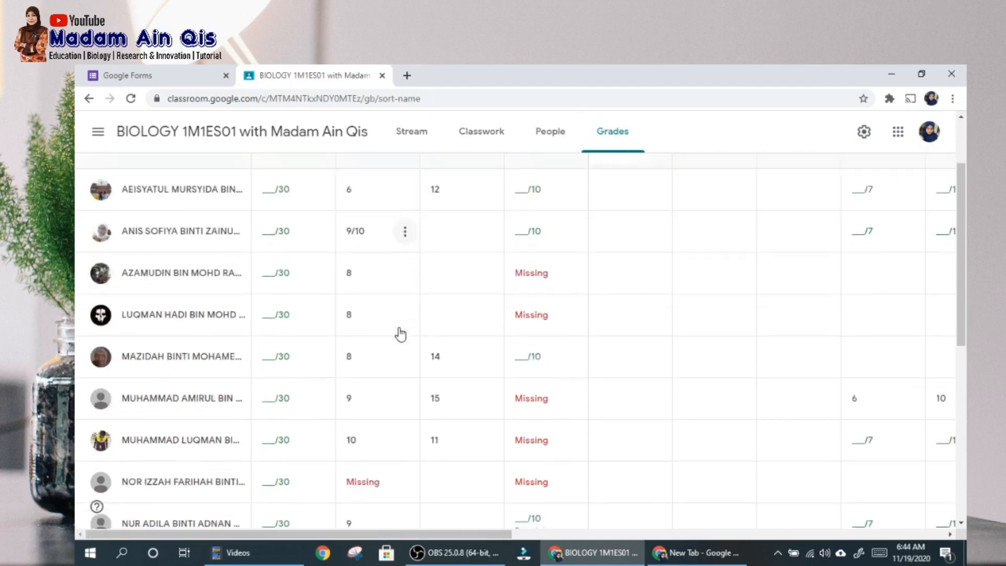
scroll(400, 329, "up", 5)
left_click_drag(445, 534, 712, 535)
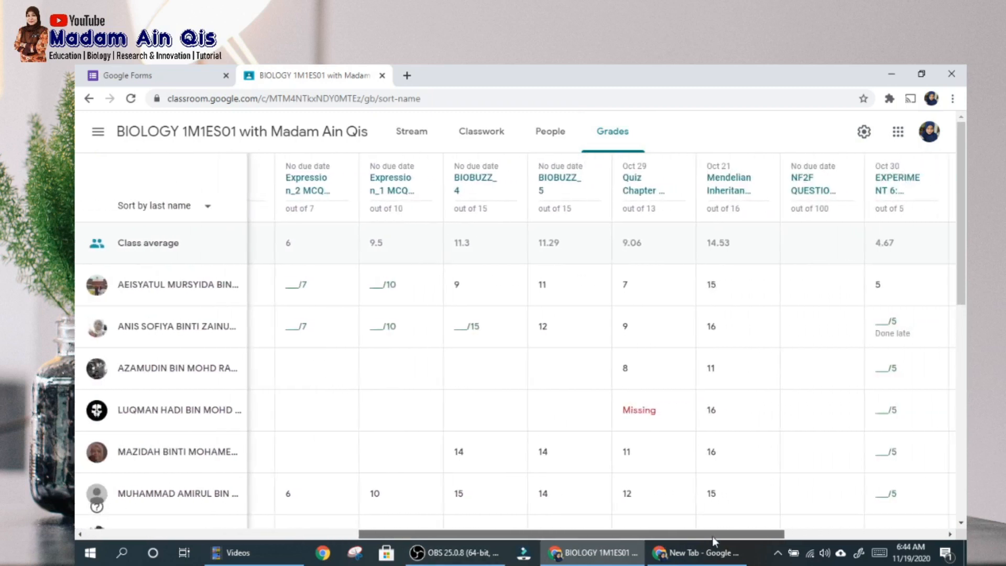
scroll(647, 505, "down", 2)
scroll(645, 511, "up", 2)
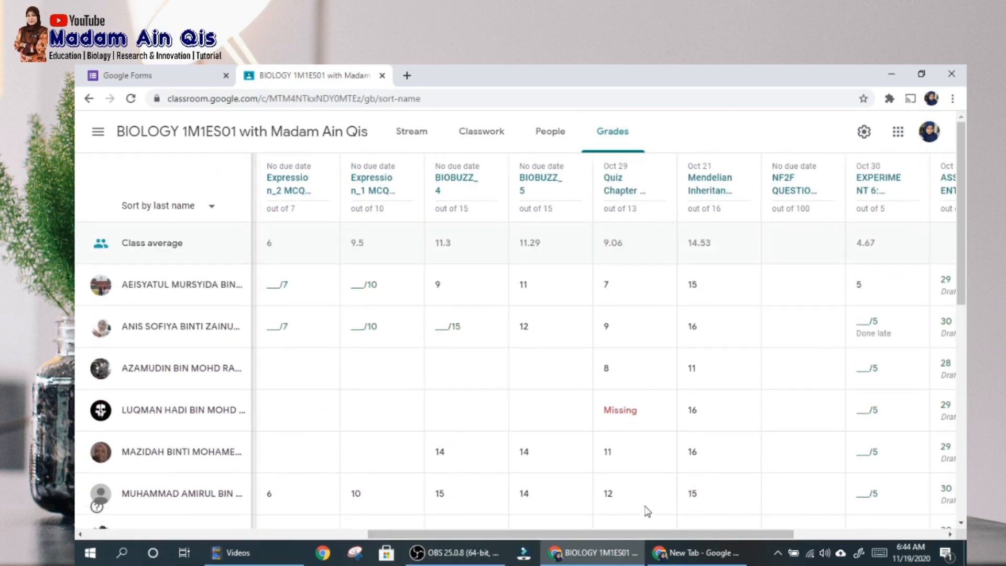
left_click_drag(642, 542, 602, 542)
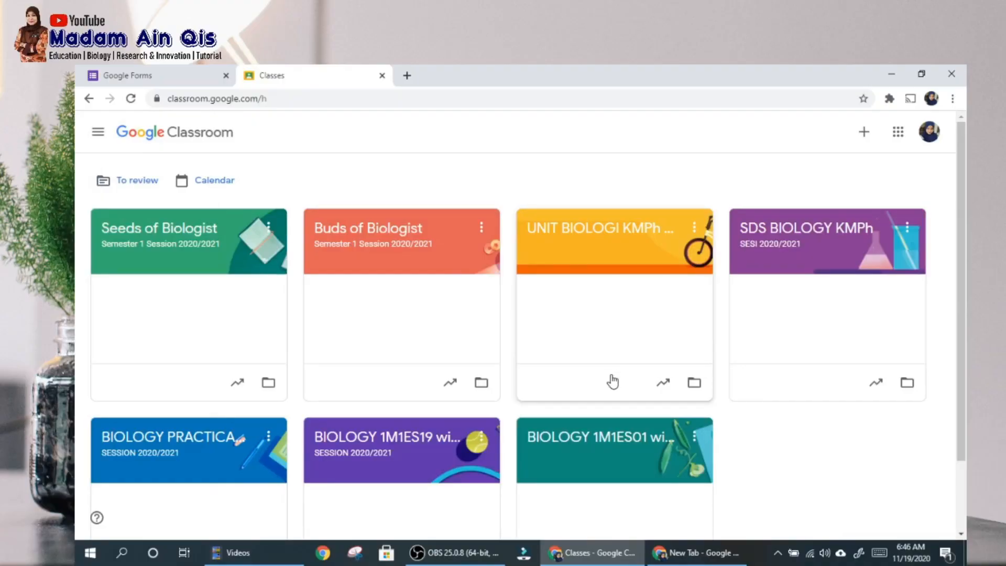
Start a new quiz assignment in the Classwork of the BIOLOGY 1M1ES19 class
left_click(443, 447)
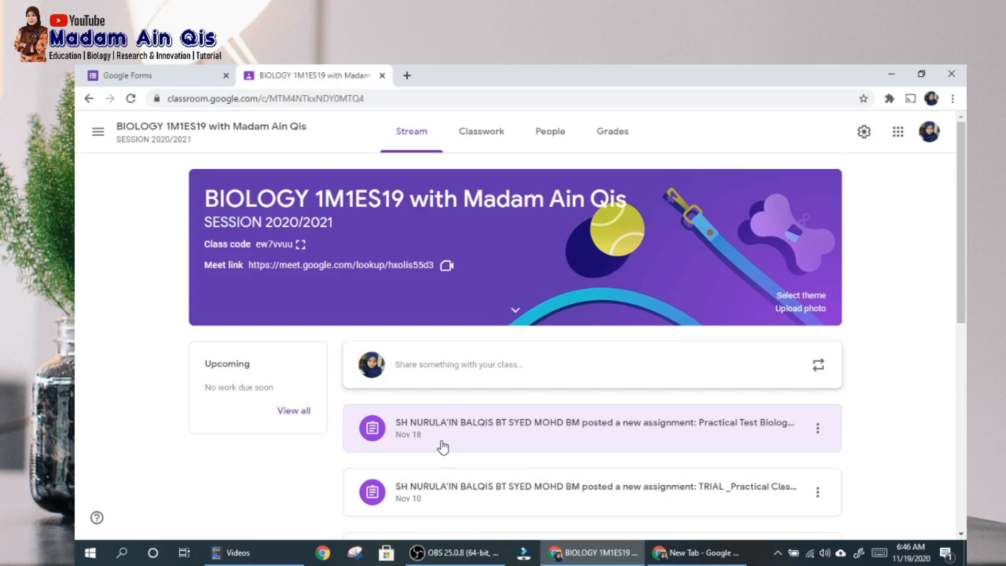
left_click(481, 131)
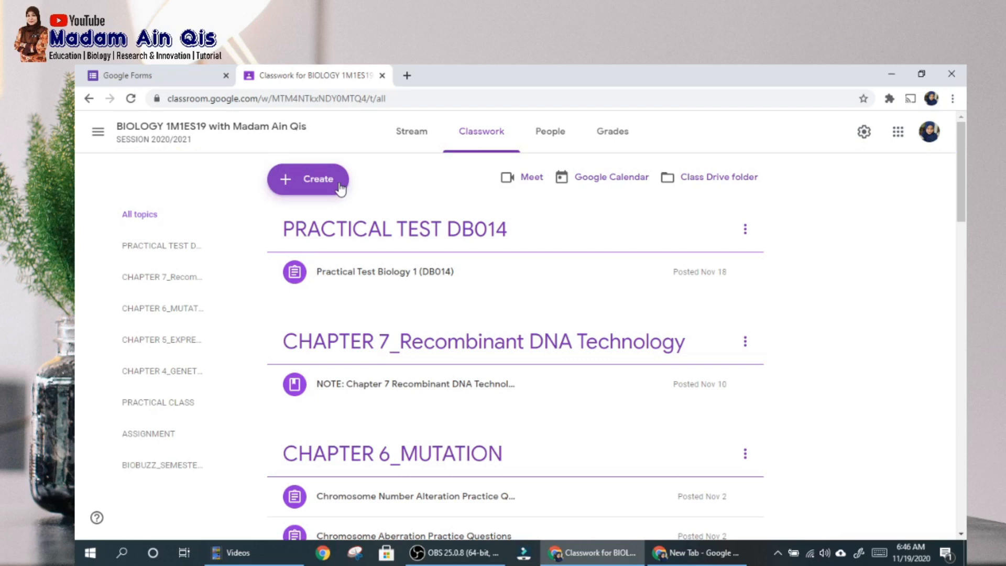
left_click(339, 186)
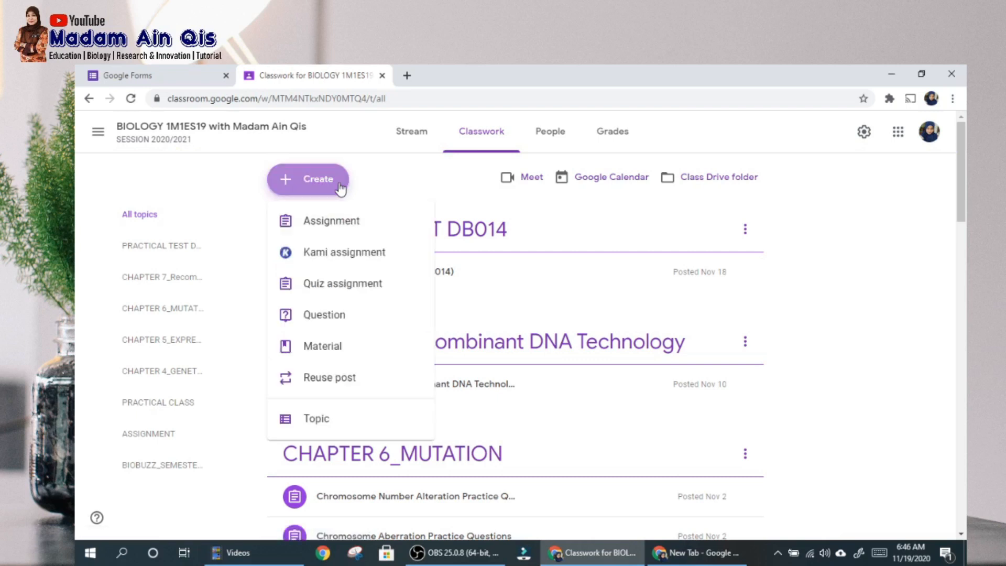
left_click(333, 286)
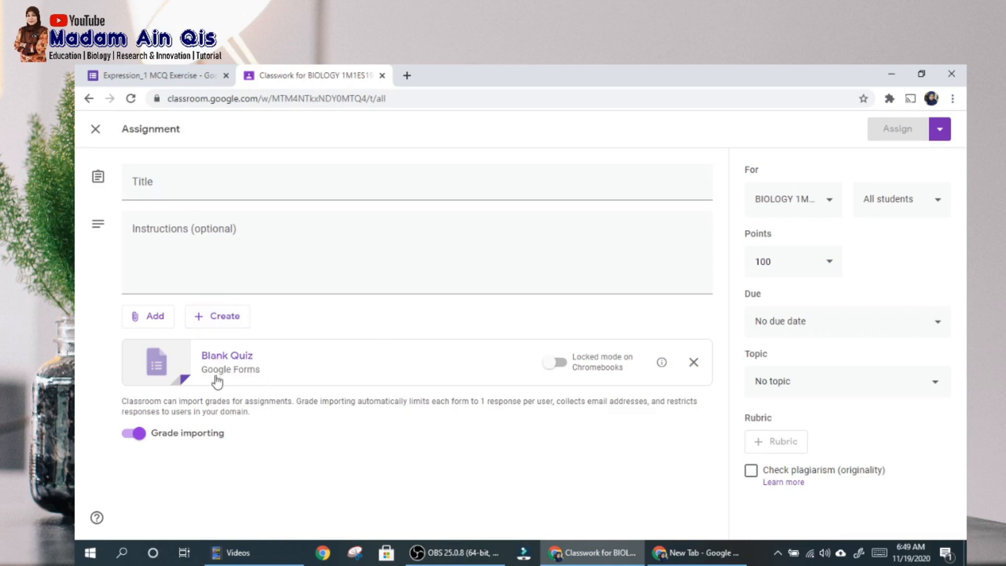
Attach the SNAB_SEED1: MUTATION and SNAB_BioBuzz 7 - Mutation forms from Google Drive to the assignment
left_click(152, 324)
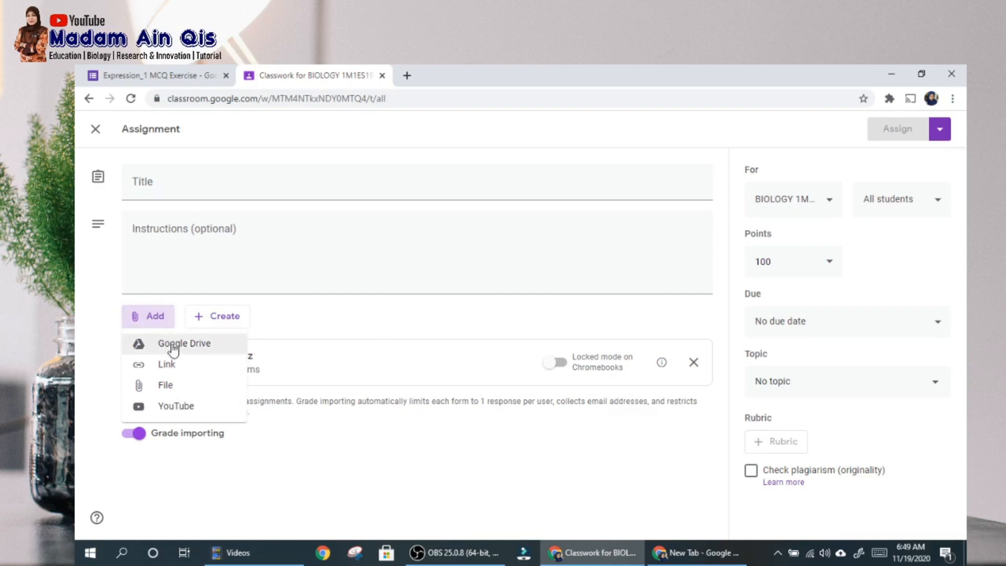
left_click(174, 390)
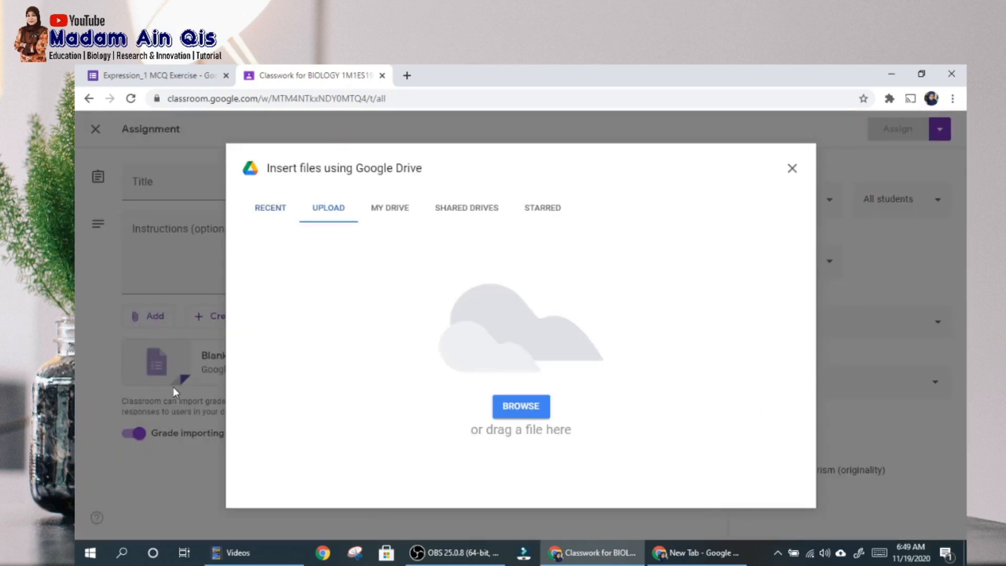
left_click(644, 366)
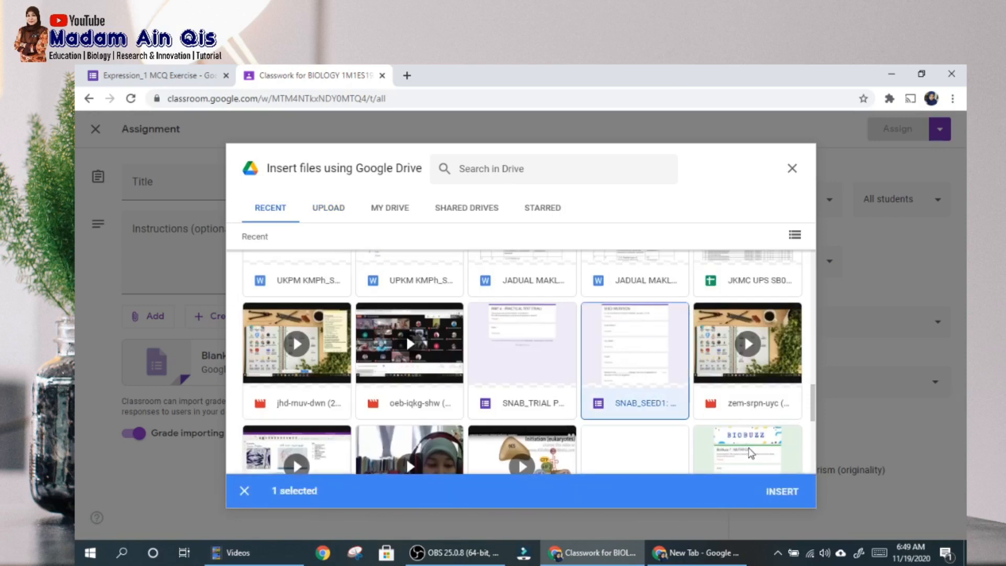
scroll(750, 446, "down", 2)
scroll(750, 446, "down", 1)
left_click(754, 348)
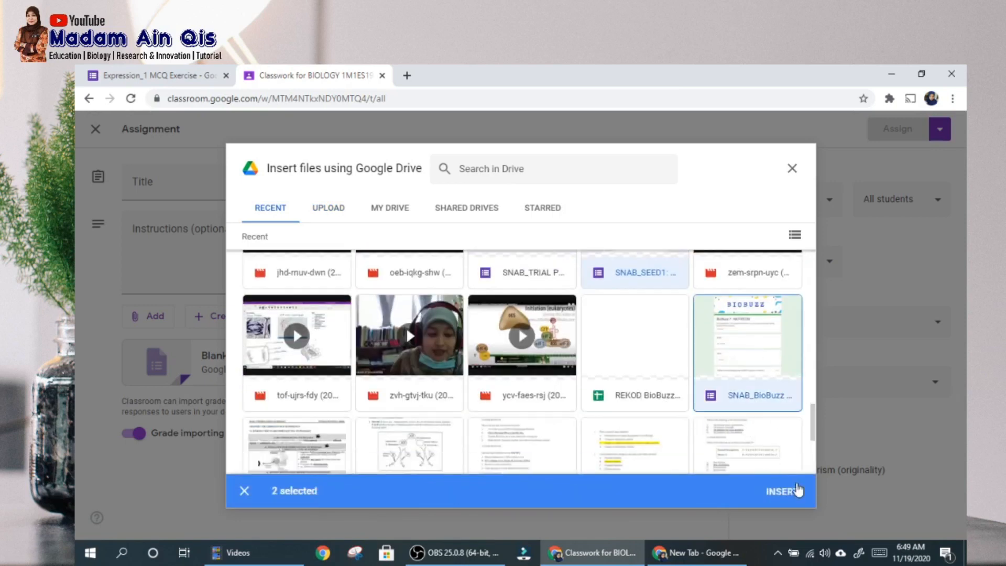
left_click(786, 502)
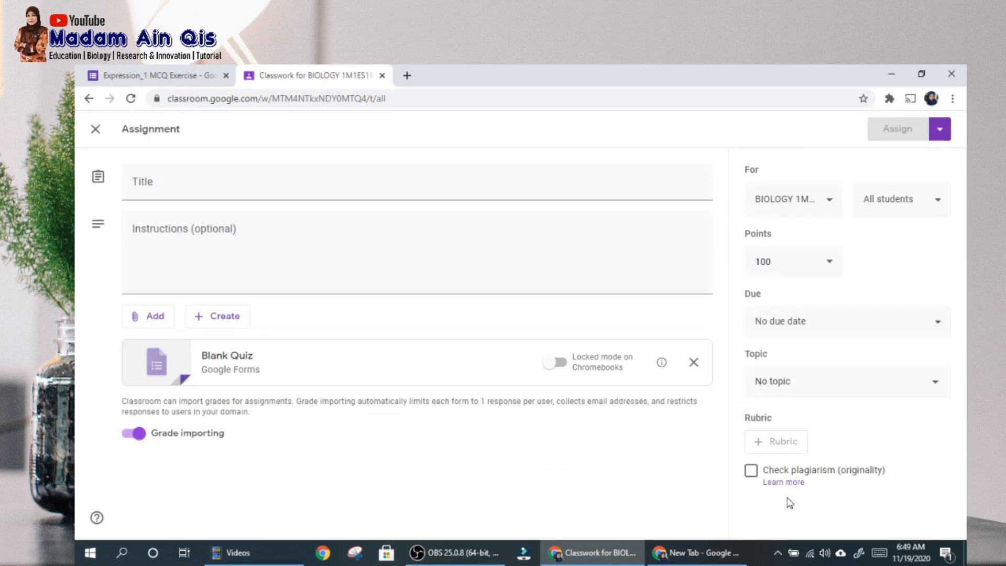
Remove the Blank Quiz and SNAB_SEED1: MUTATION attachments from the assignment
scroll(606, 465, "down", 1)
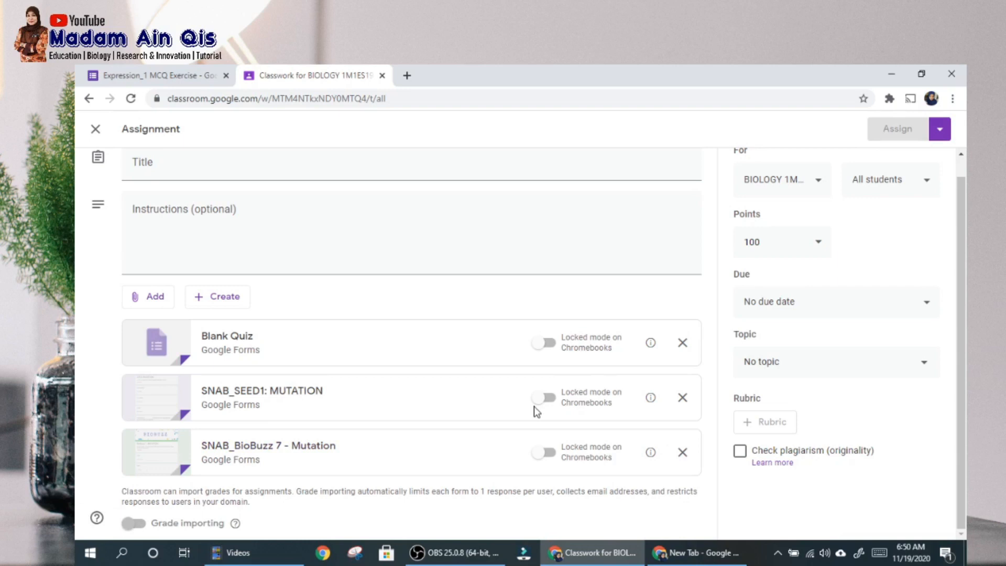
left_click(683, 343)
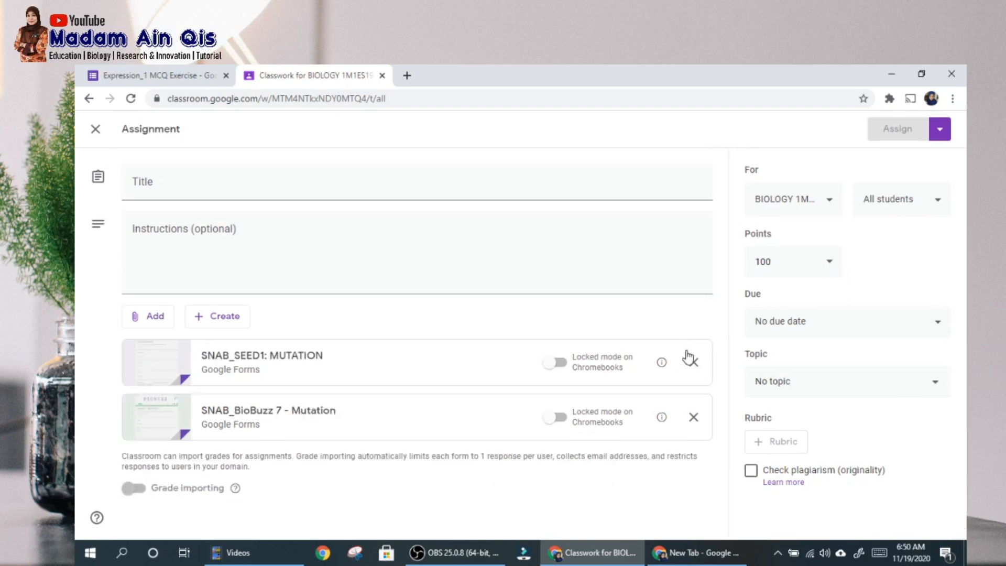
left_click(695, 364)
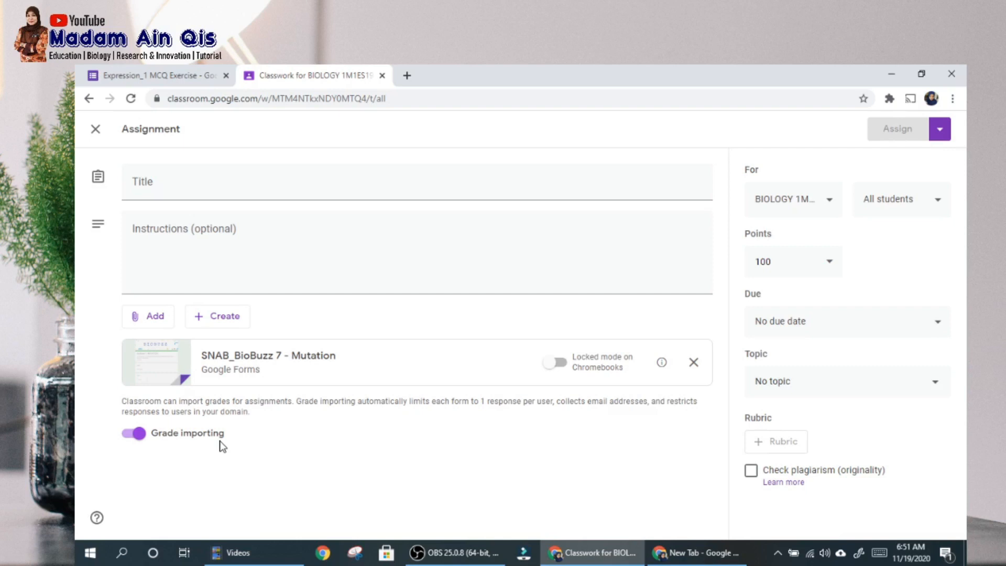
Title the assignment BIOBUZZ_7
left_click(228, 193)
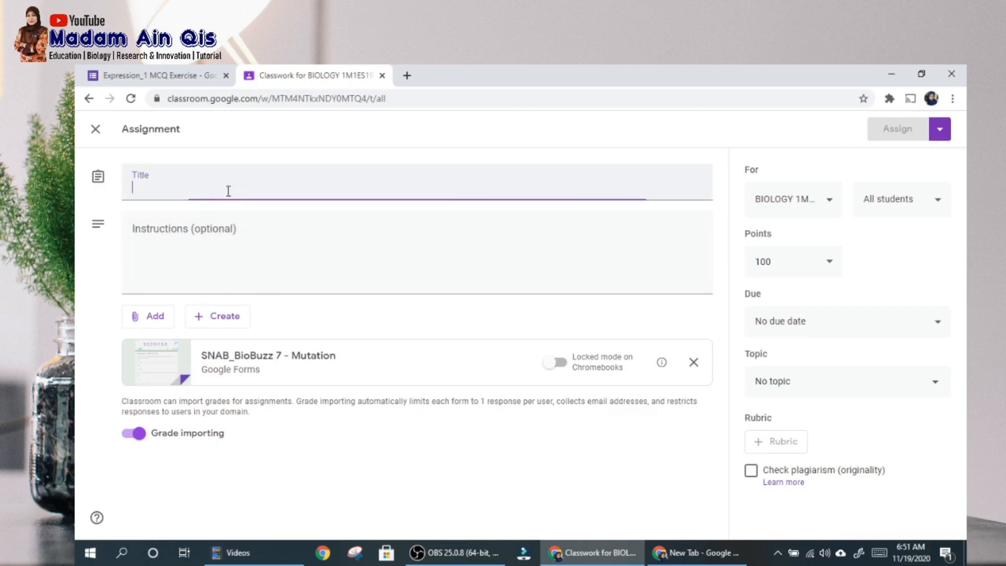
type("BIO")
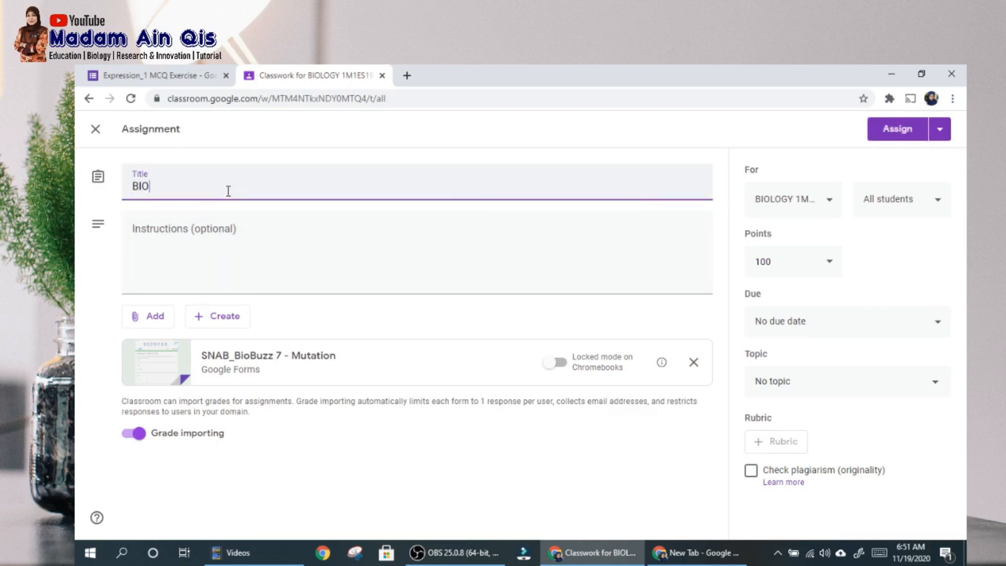
type("BUZZ_&")
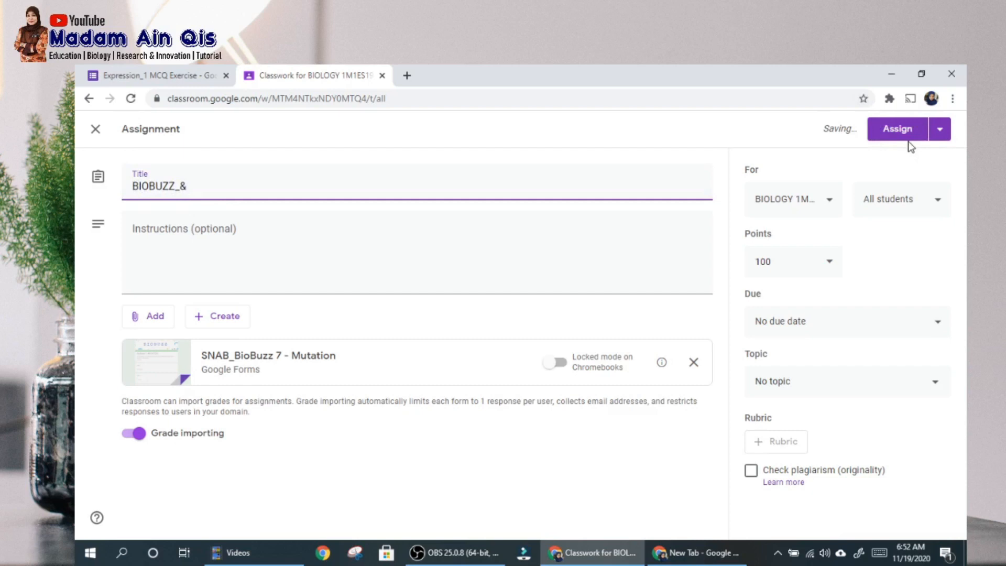
key("BackSpace")
type("&")
key("BackSpace")
type("7")
Set the assignment's points to 15
left_click(828, 268)
key("BackSpace")
key("BackSpace")
type("5")
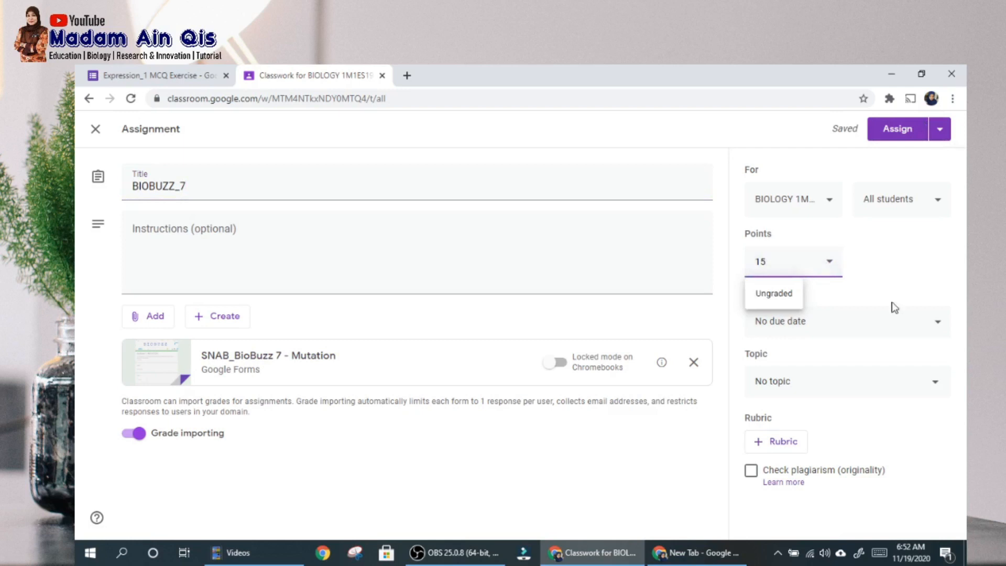
Set the assignment's due date to Nov 30, 2020 and its topic to BIOBUZZ_SEMESTER 1
left_click(938, 328)
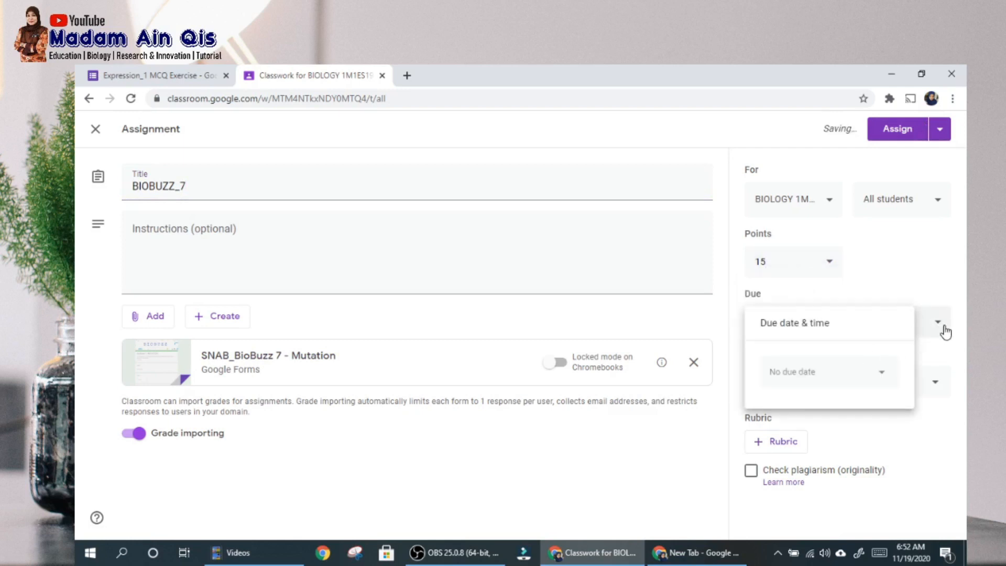
left_click(882, 373)
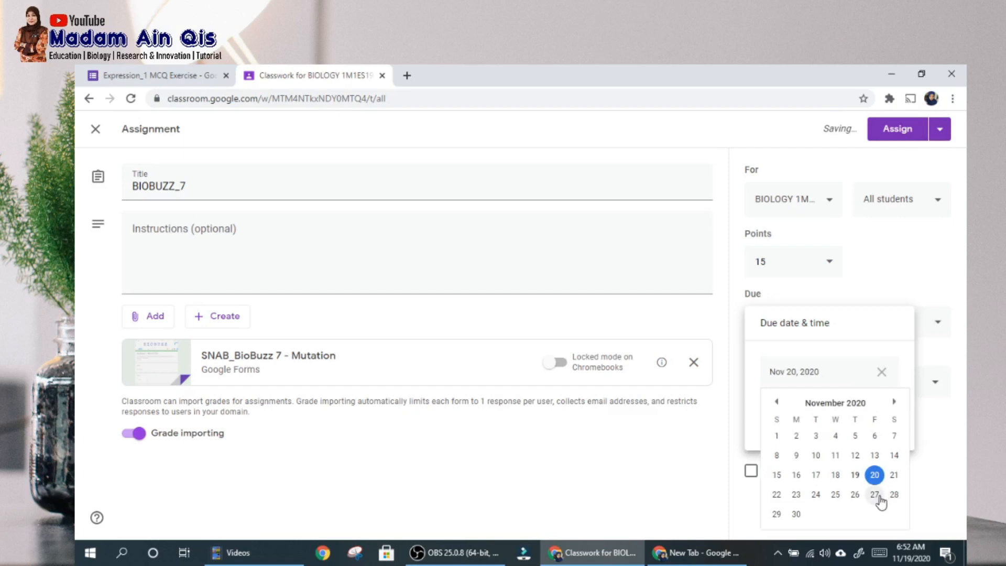
left_click(796, 514)
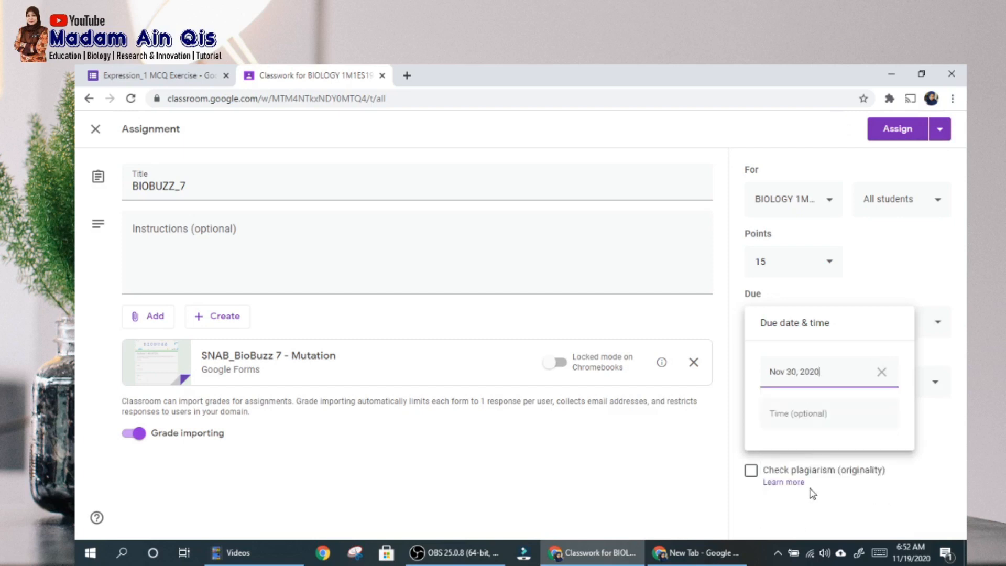
left_click(707, 469)
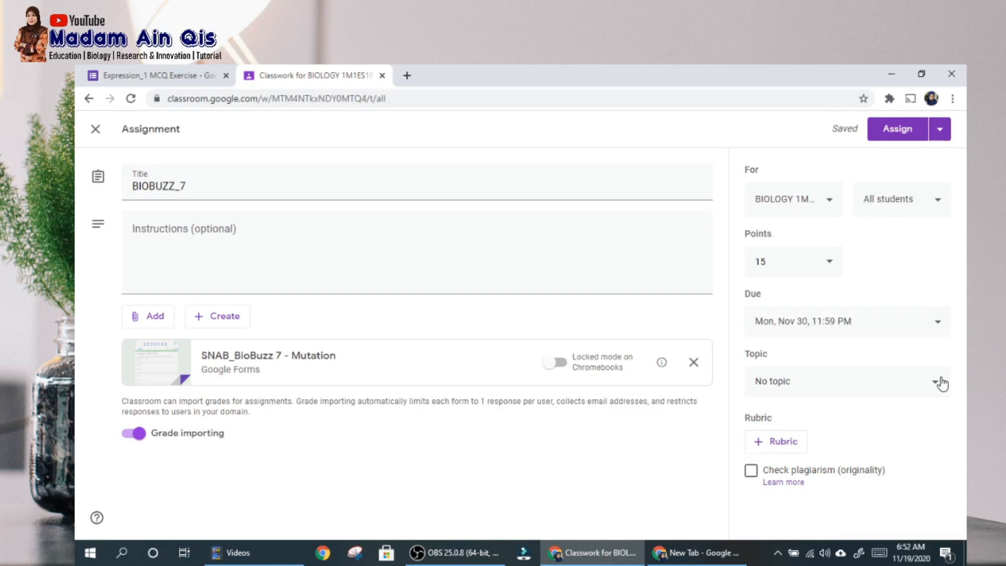
left_click(938, 386)
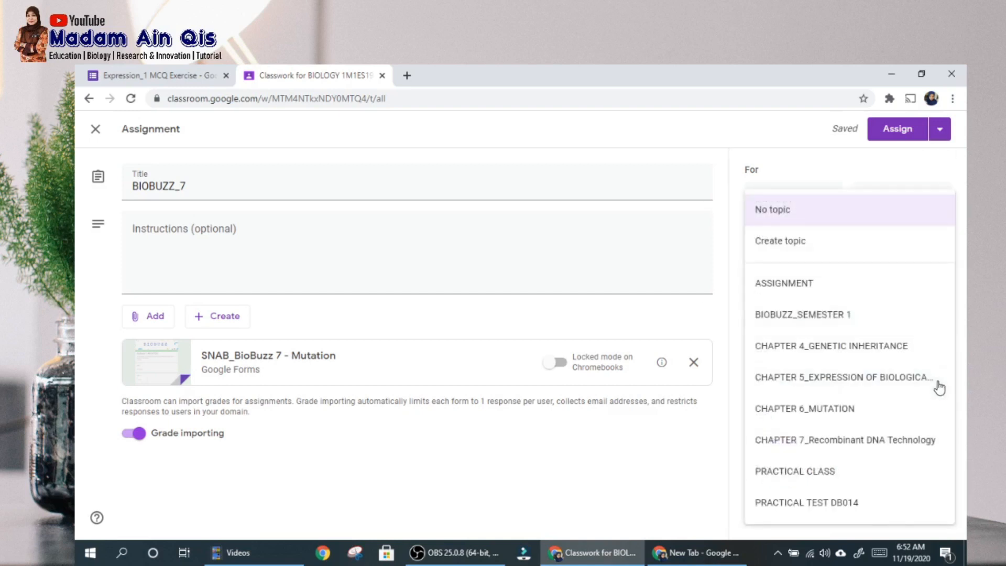
left_click(810, 320)
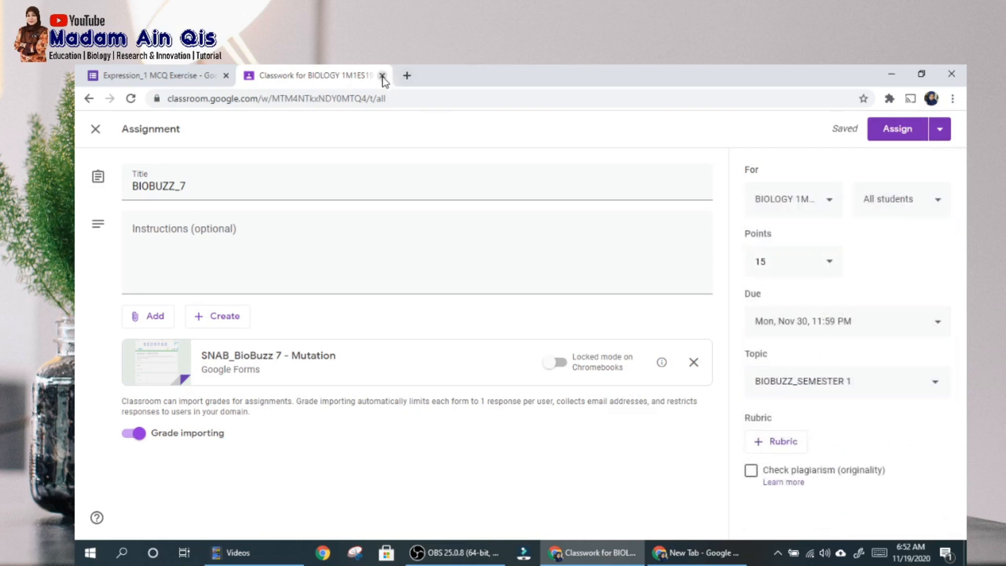
Close the assignment without assigning it and find the BIOBUZZ_SEMESTER 1 topic in the class's Classwork list
left_click(97, 132)
scroll(413, 307, "down", 10)
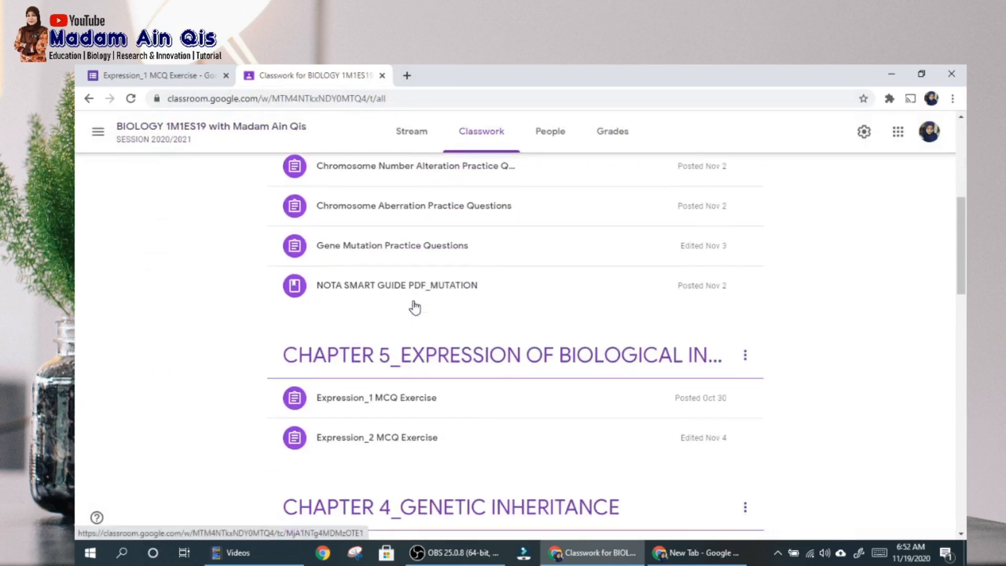
scroll(414, 308, "down", 12)
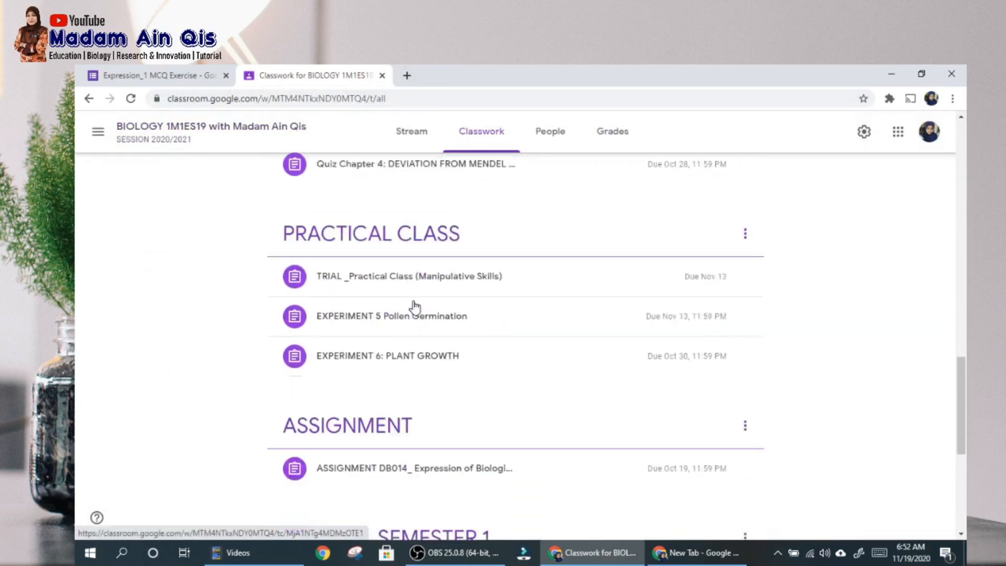
scroll(414, 306, "down", 2)
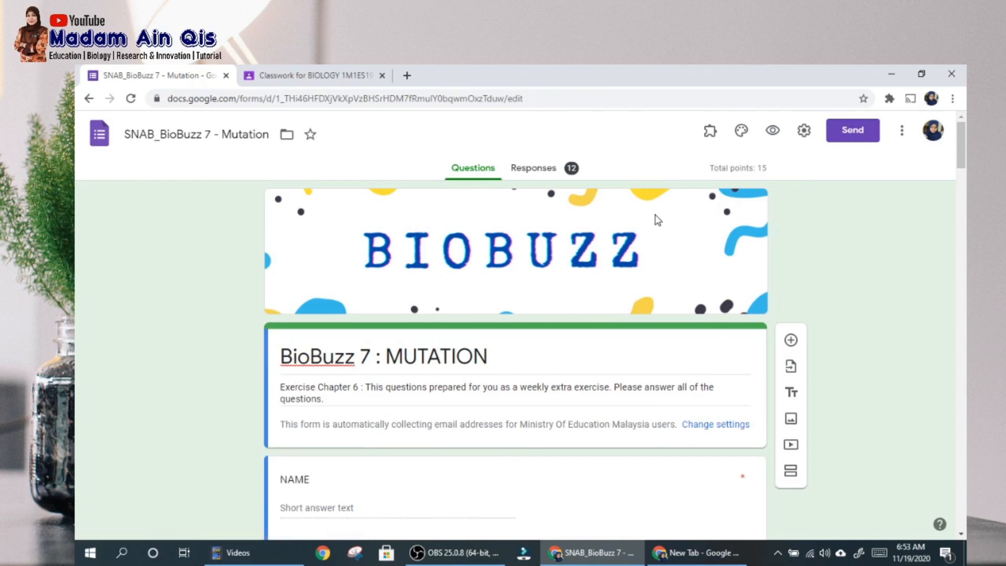
Examine the quiz settings of the SNAB_BioBuzz 7 - Mutation form, including locked mode and grade release
left_click(805, 132)
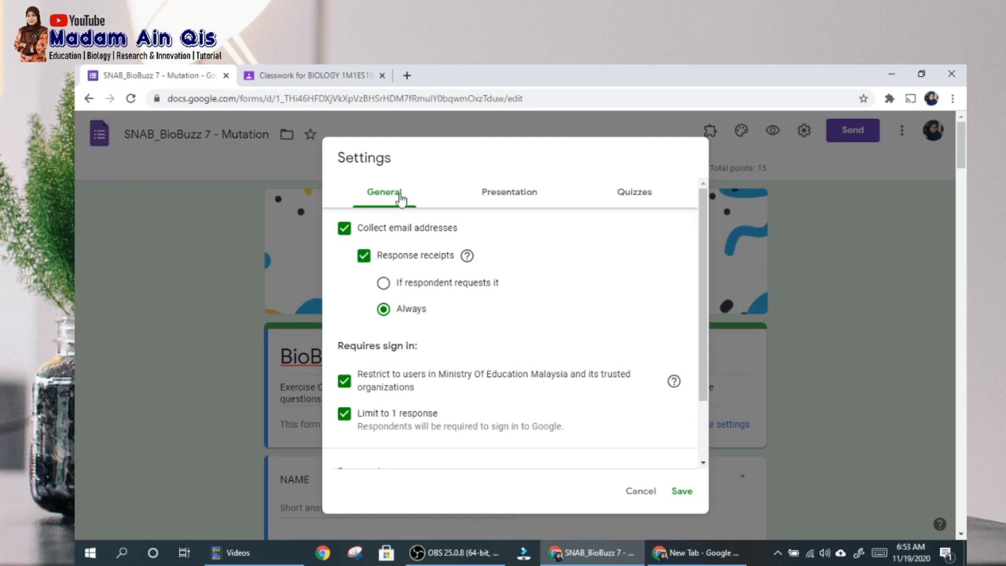
left_click(645, 198)
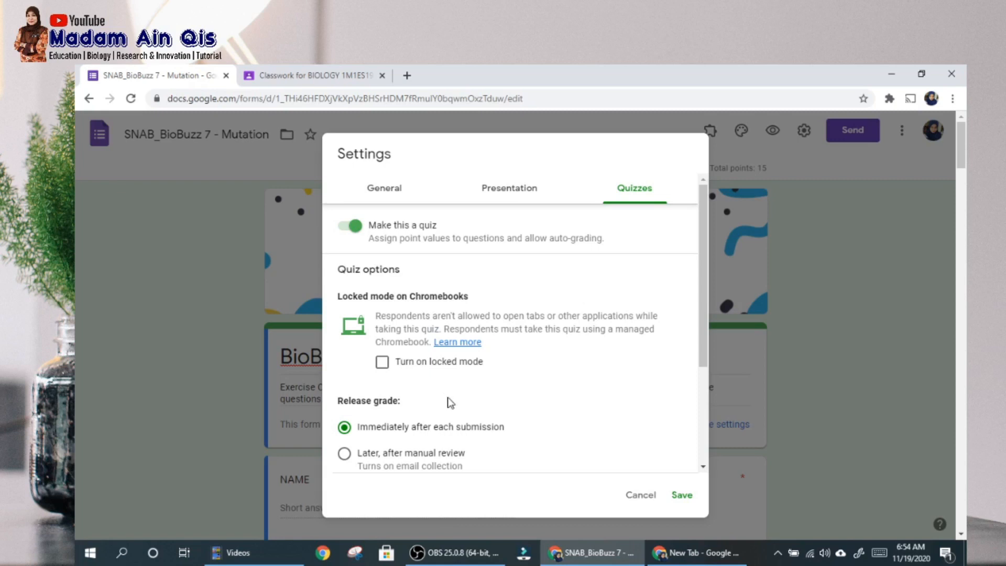
scroll(448, 403, "down", 3)
scroll(445, 388, "up", 1)
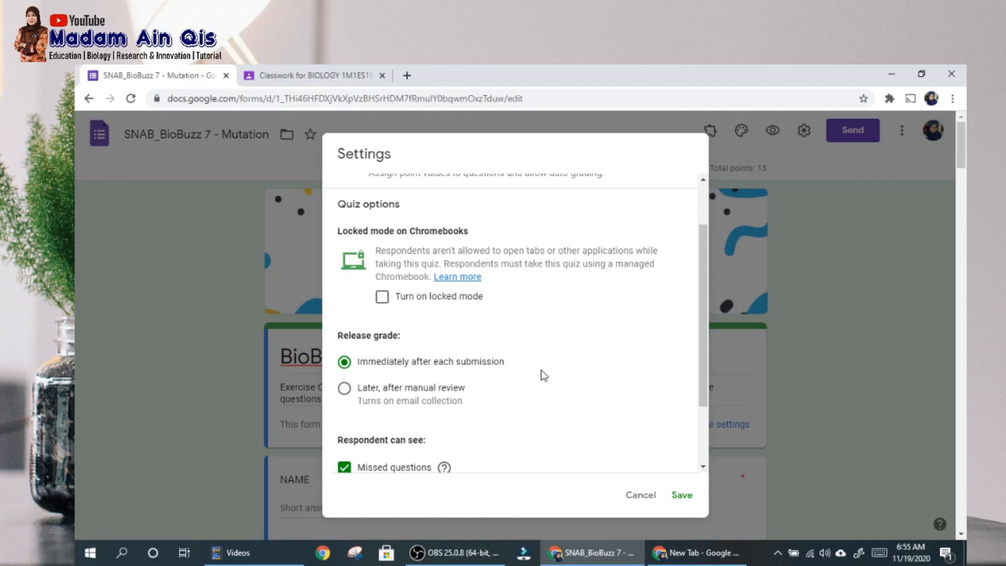
Review the form's general settings for email collection, response receipts, sign-in restriction and response limit, and close them unchanged
left_click(804, 131)
left_click(803, 130)
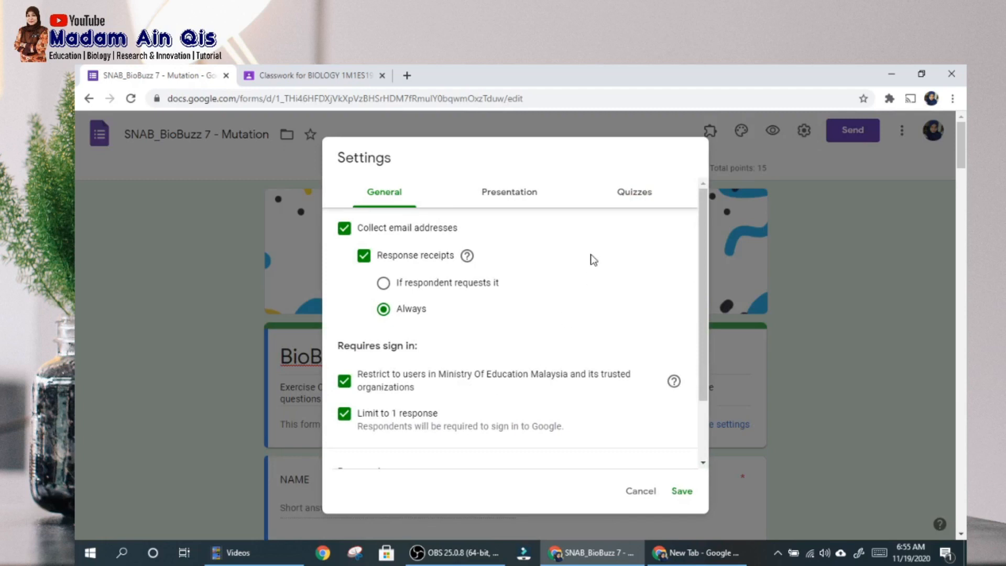
scroll(576, 276, "down", 2)
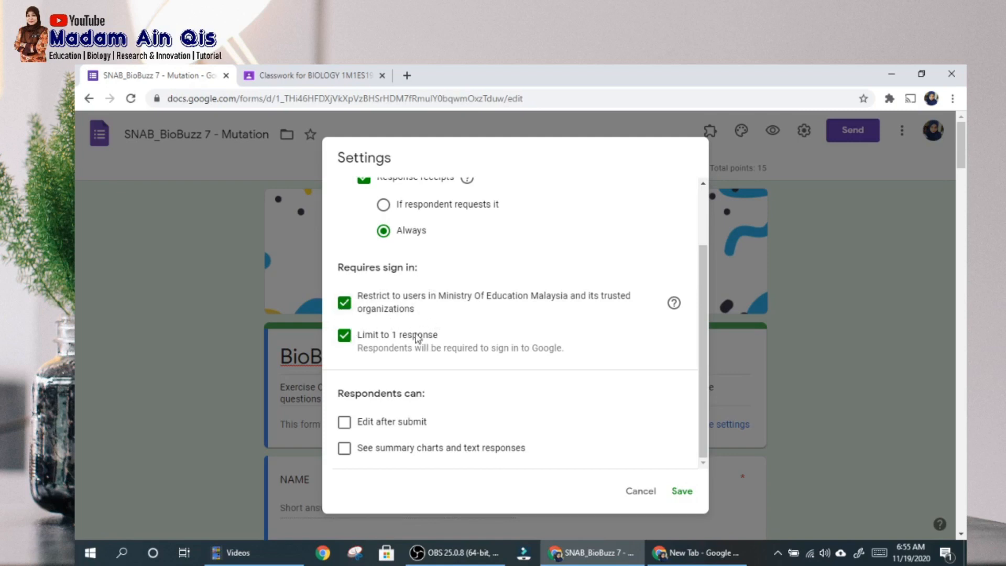
scroll(481, 347, "up", 2)
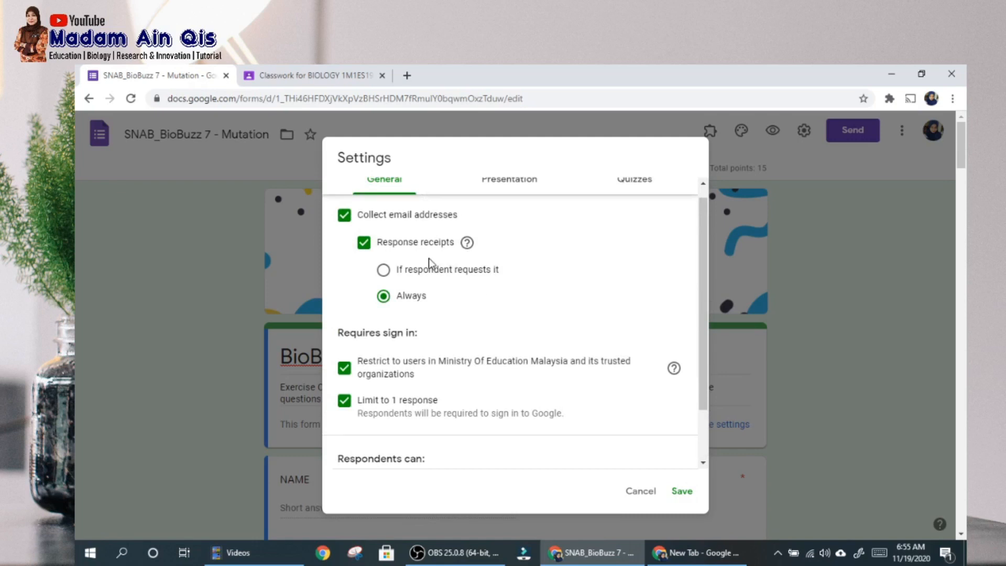
mouse_move(470, 246)
key("Escape")
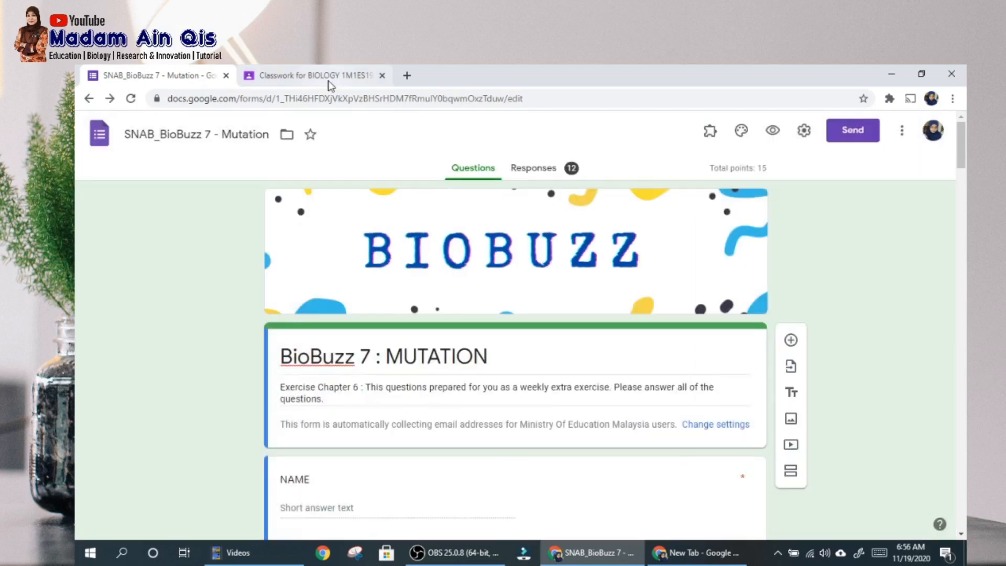
Return to the BIOLOGY 1M1ES19 Classwork and open the turned-in submissions of BIOBUZZ_4
left_click(329, 80)
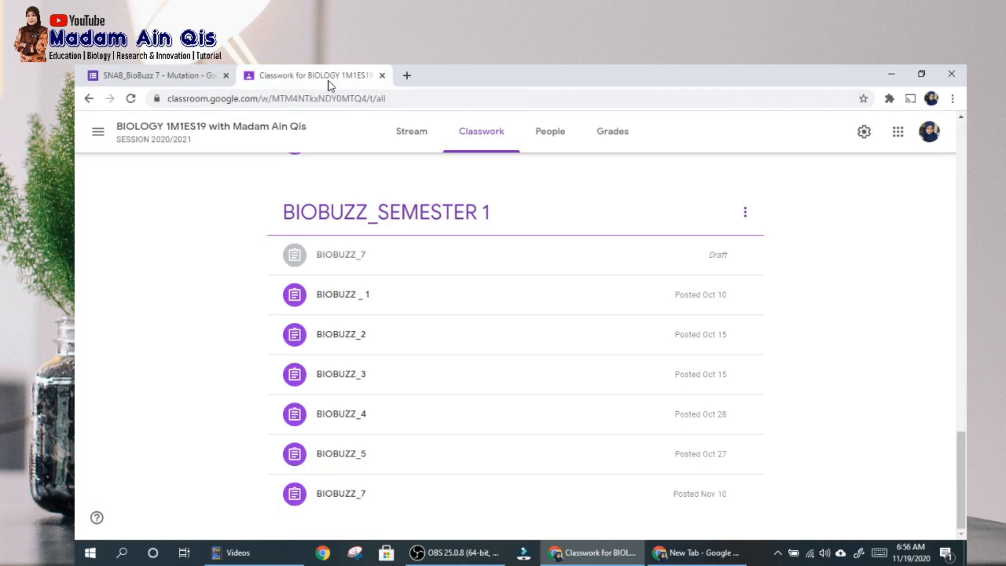
left_click(347, 378)
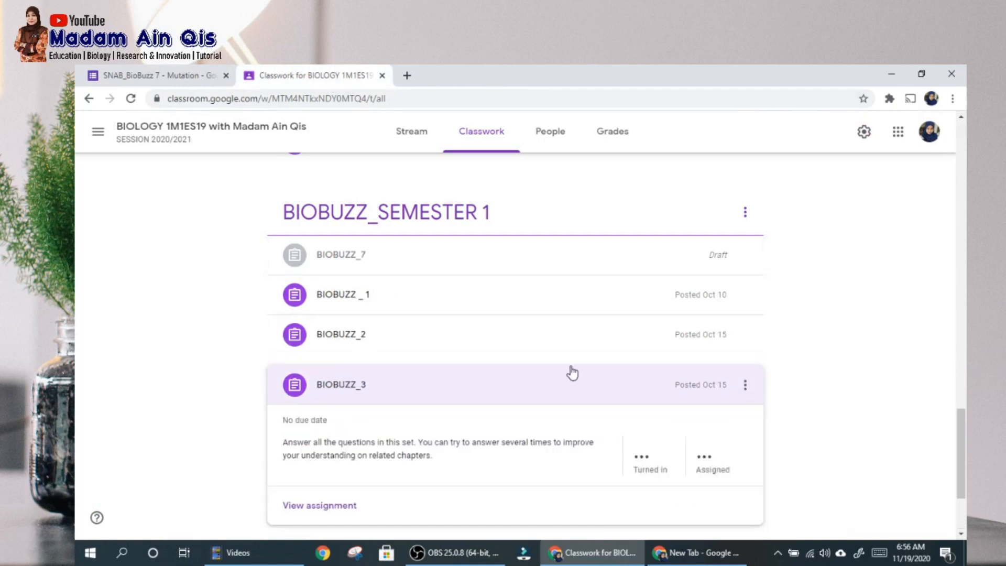
scroll(526, 402, "down", 3)
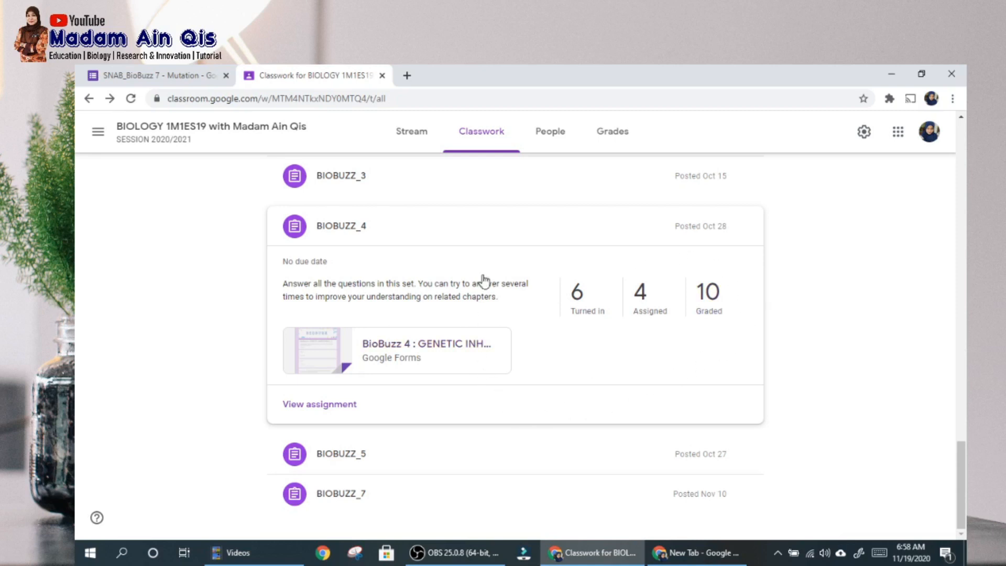
left_click(589, 296)
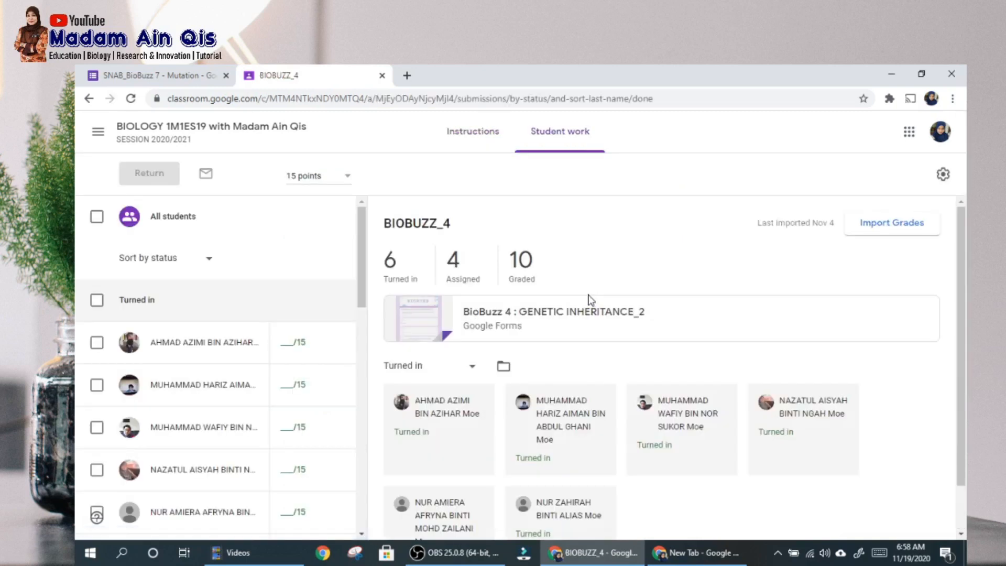
Look over the BIOBUZZ_4 submissions and import the students' grades from the attached form
scroll(618, 376, "down", 1)
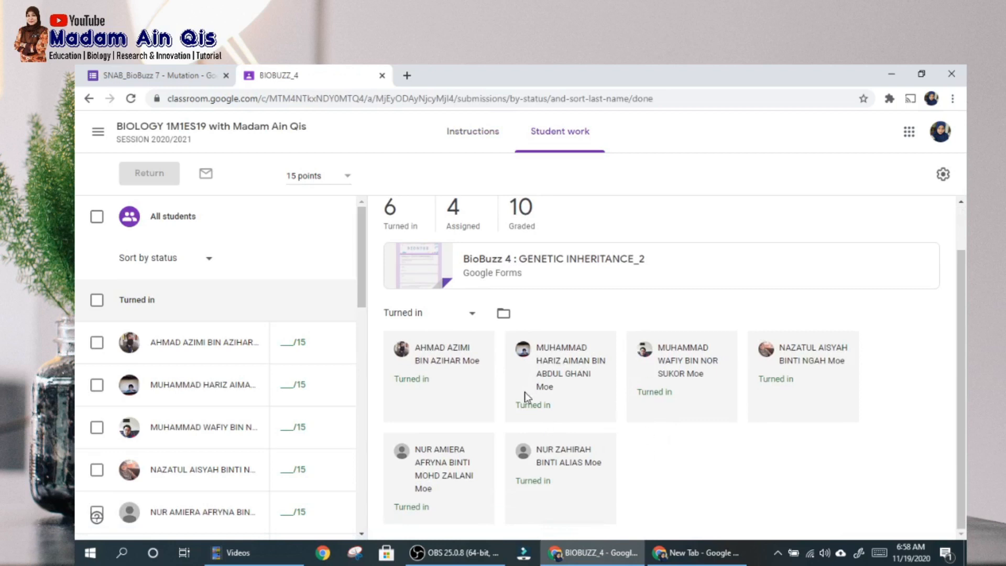
scroll(720, 411, "up", 1)
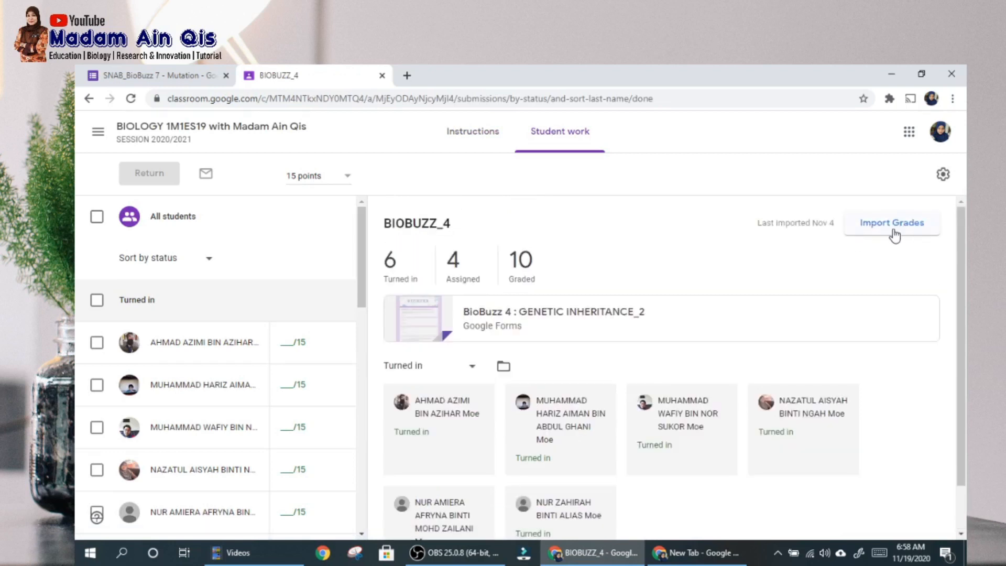
left_click(894, 225)
left_click(677, 360)
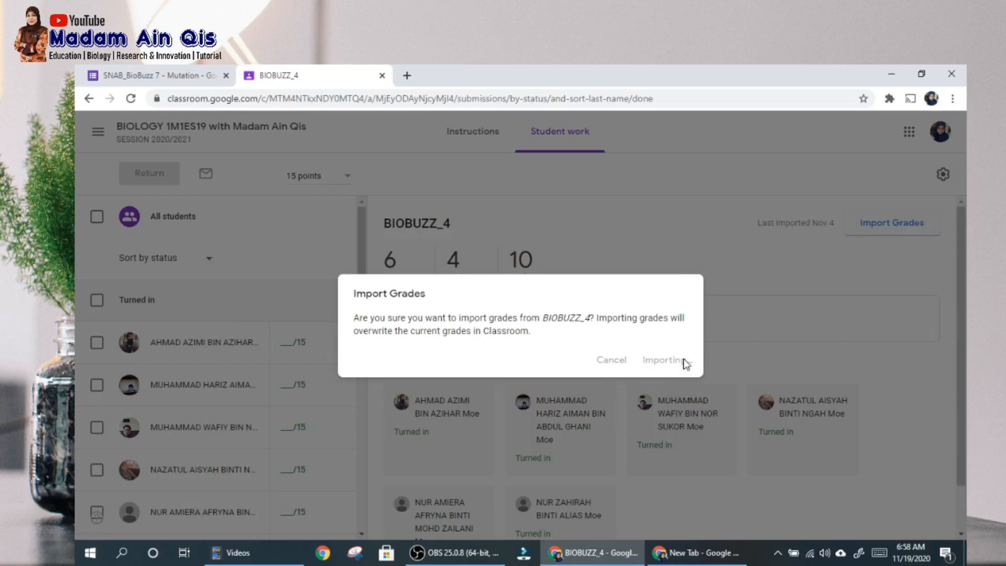
Review the imported BIOBUZZ_4 draft grades and return them to all students who have turned in the quiz
scroll(281, 393, "down", 4)
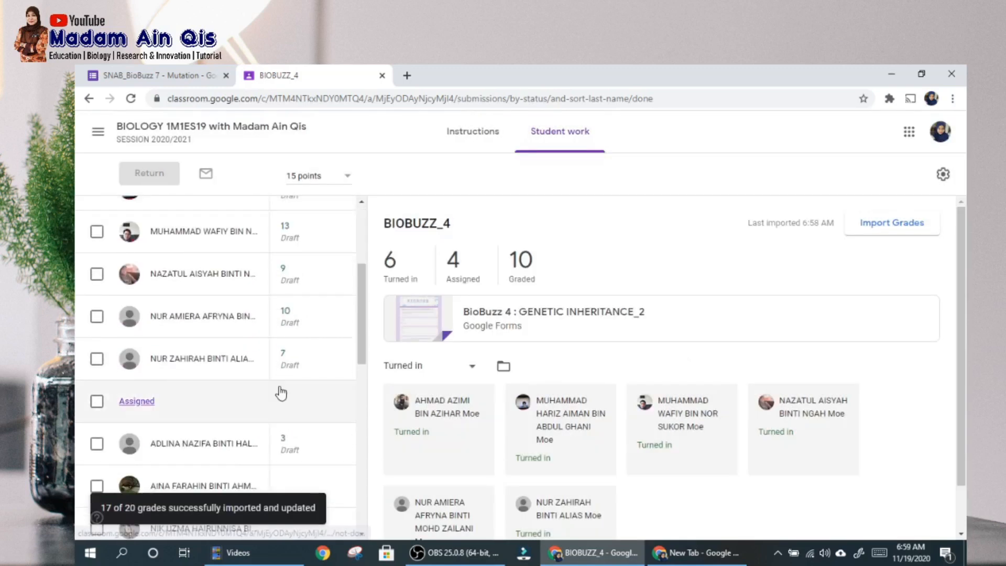
scroll(281, 393, "up", 3)
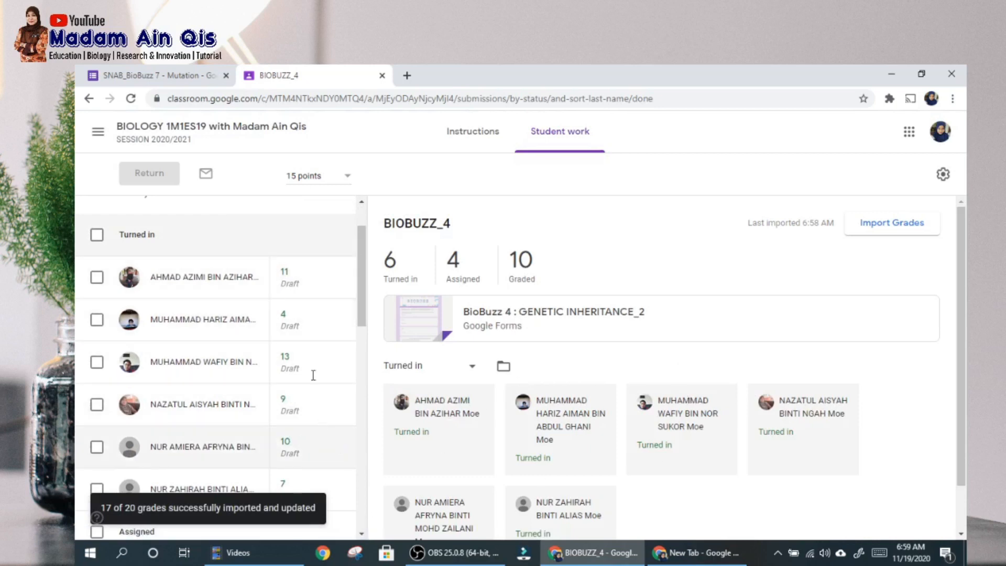
scroll(309, 447, "down", 3)
scroll(309, 446, "up", 5)
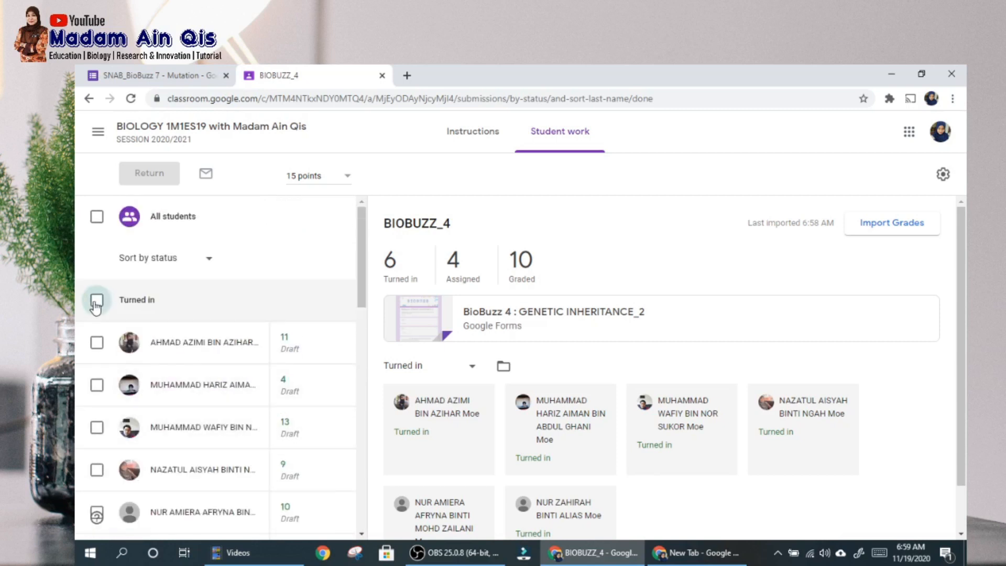
left_click(96, 301)
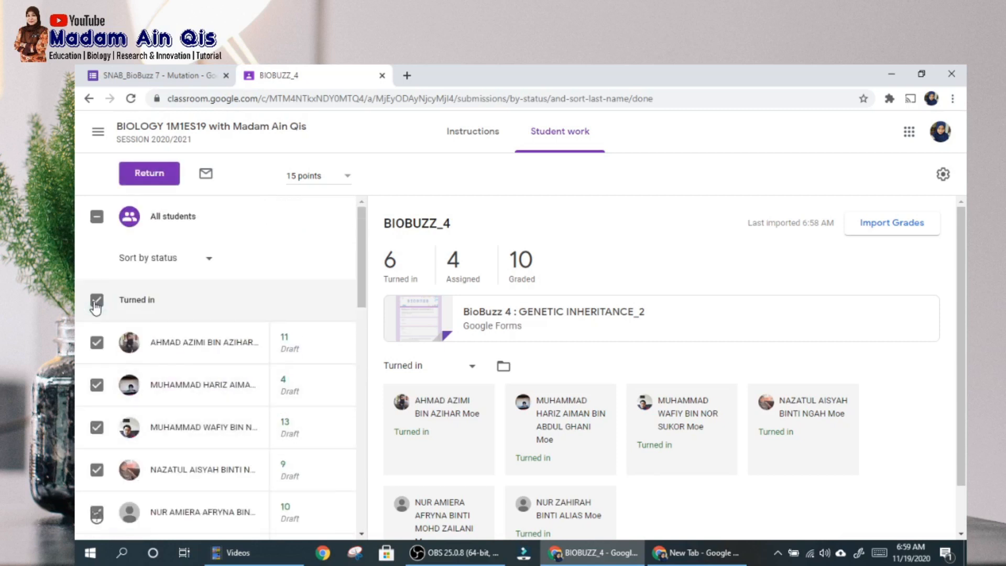
left_click(161, 168)
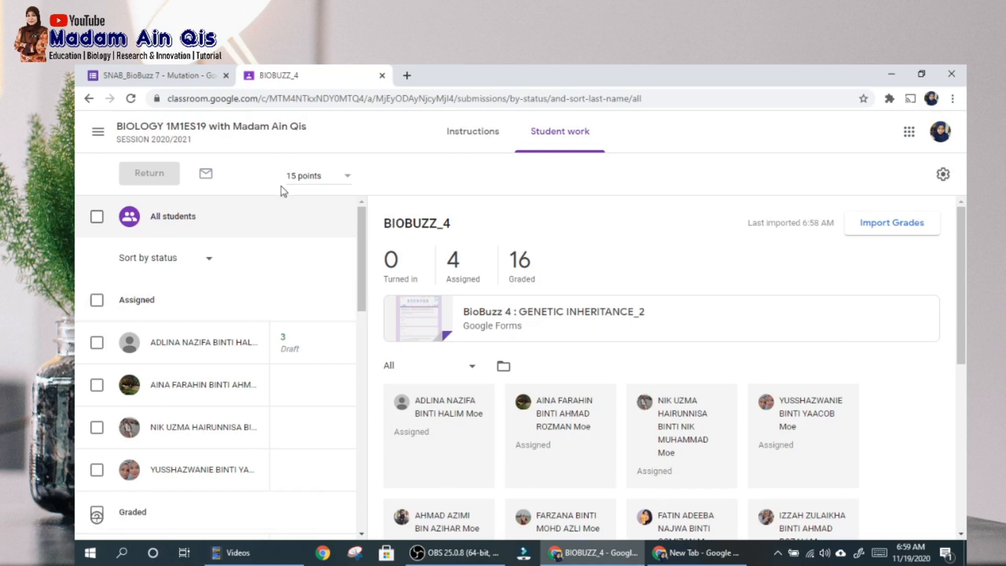
Open the gradebook of the BIOLOGY 1M1ES19 class to view the students' BIOBUZZ_4 grades
left_click(259, 135)
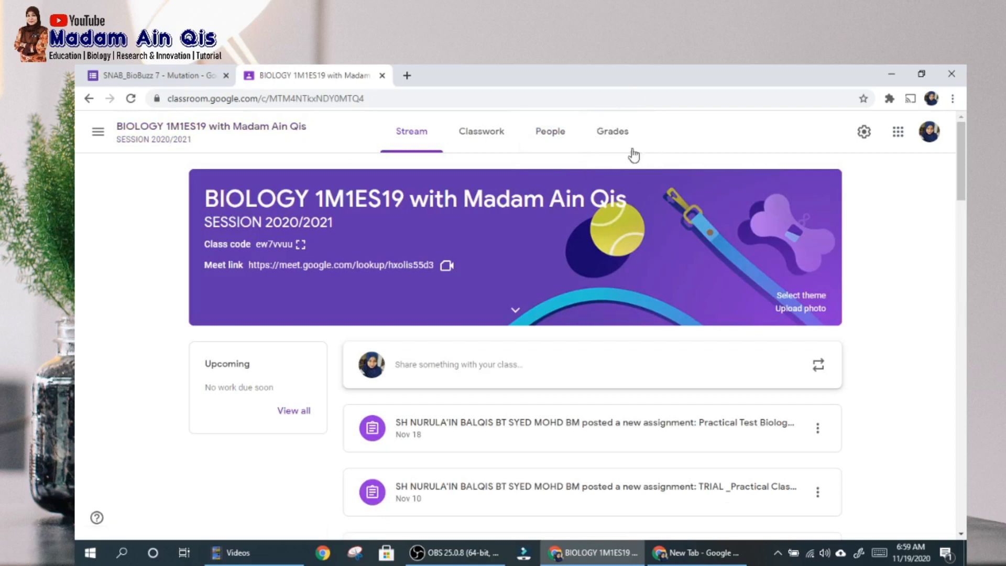
left_click(611, 132)
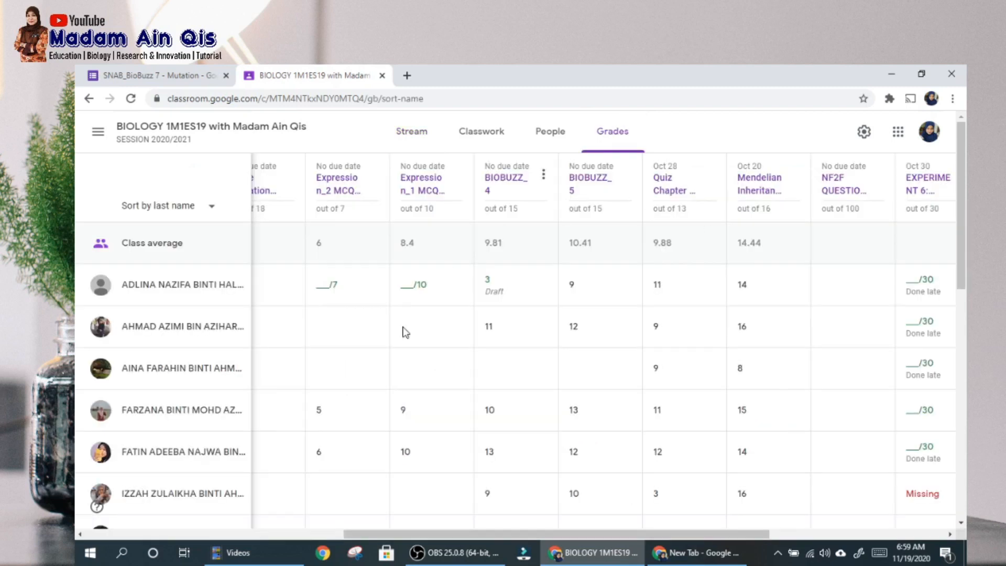